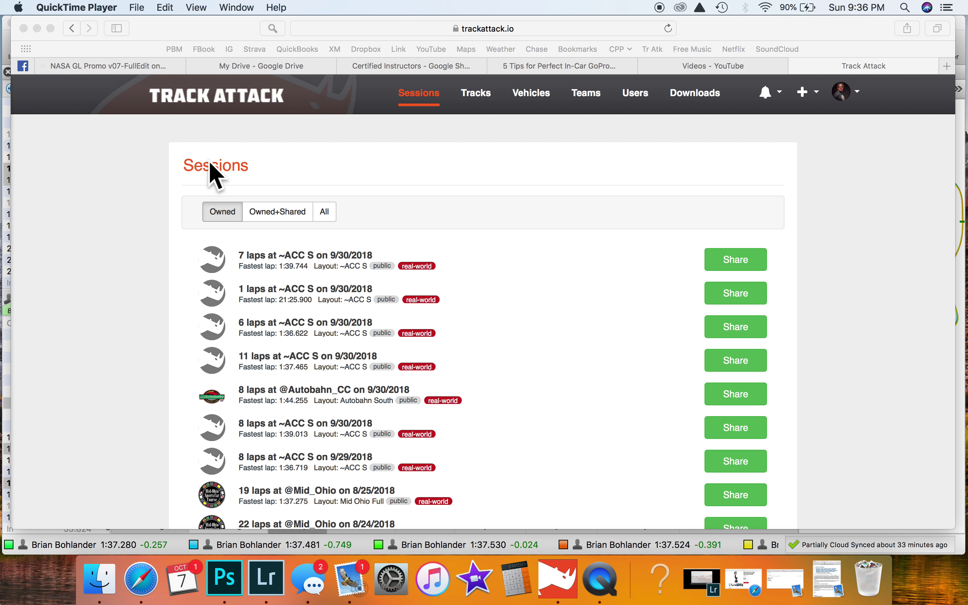
Review the list of owned sessions on the Track Attack website
left_click(240, 98)
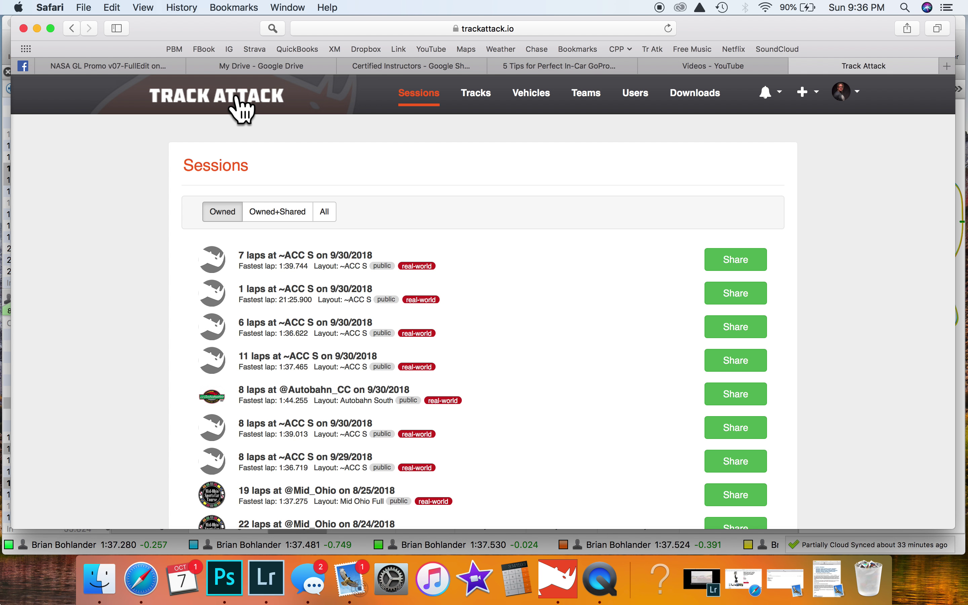
scroll(274, 400, "down", 5)
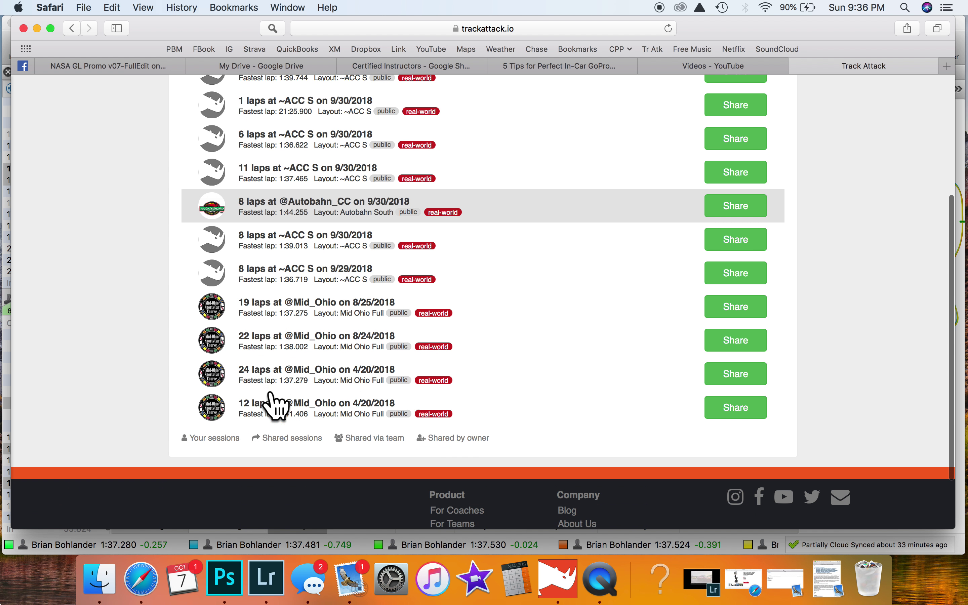
scroll(275, 404, "up", 5)
scroll(275, 404, "down", 5)
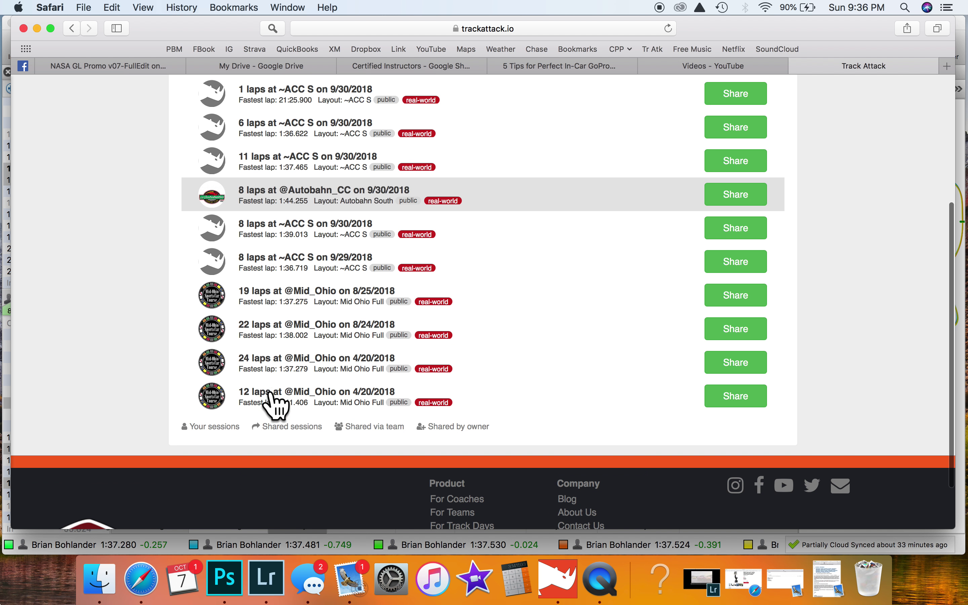
scroll(276, 405, "up", 5)
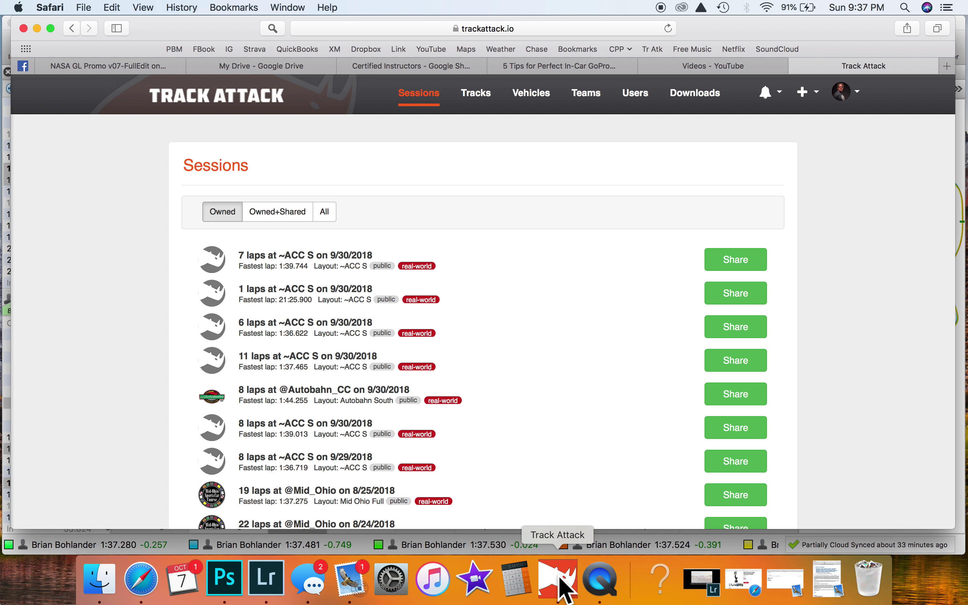
Switch to the Track Attack desktop app and close both open Mid Ohio Full sessions
left_click(559, 581)
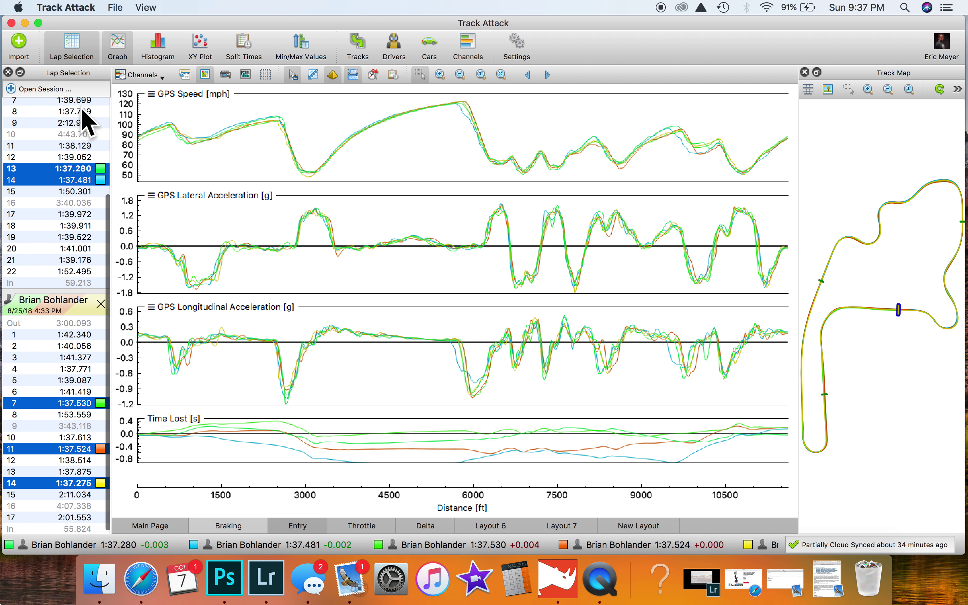
left_click(101, 304)
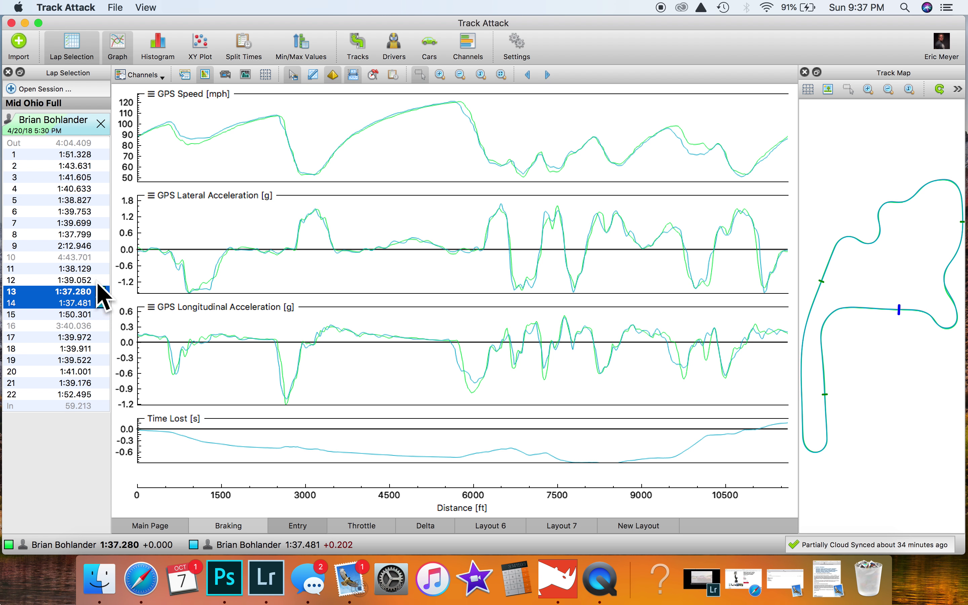
left_click(101, 124)
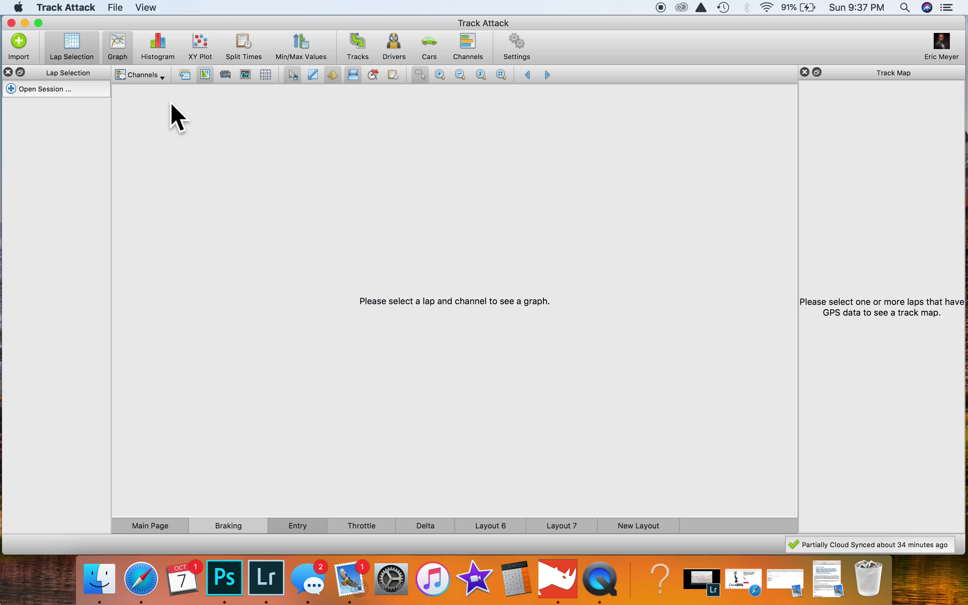
View the file chooser for importing data, cancel it without importing, and start a cloud sync
left_click(19, 42)
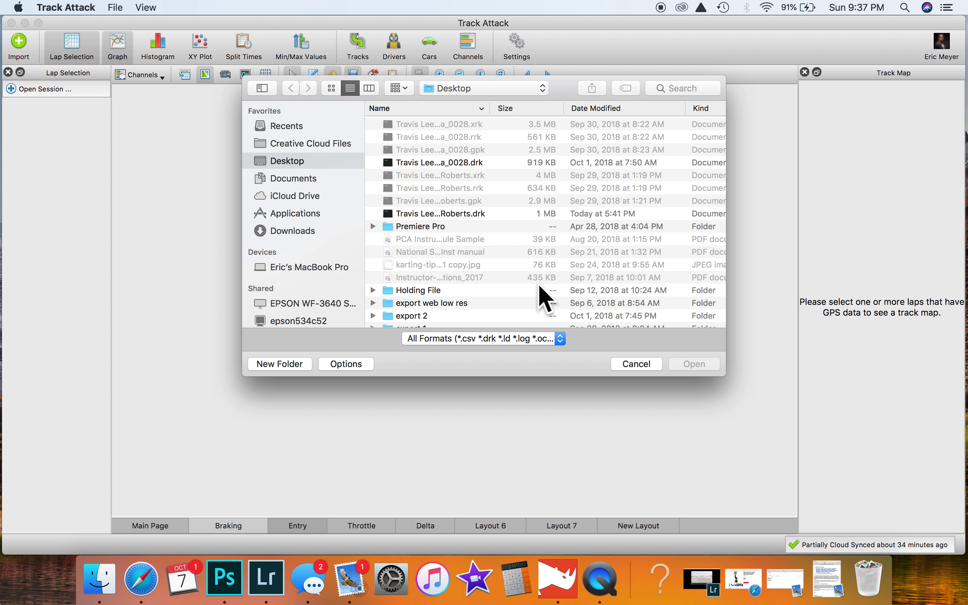
left_click(637, 365)
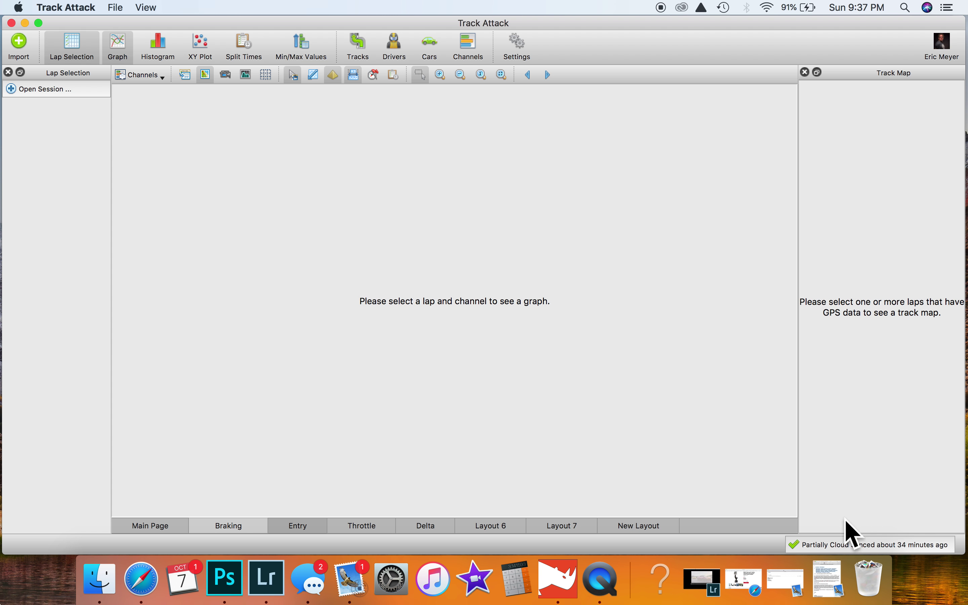
left_click(872, 545)
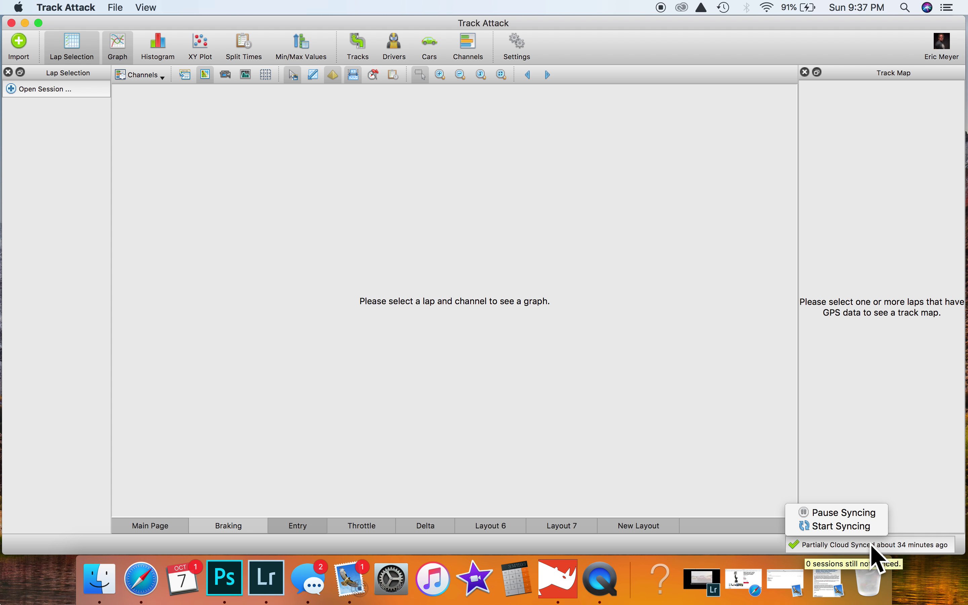
left_click(853, 526)
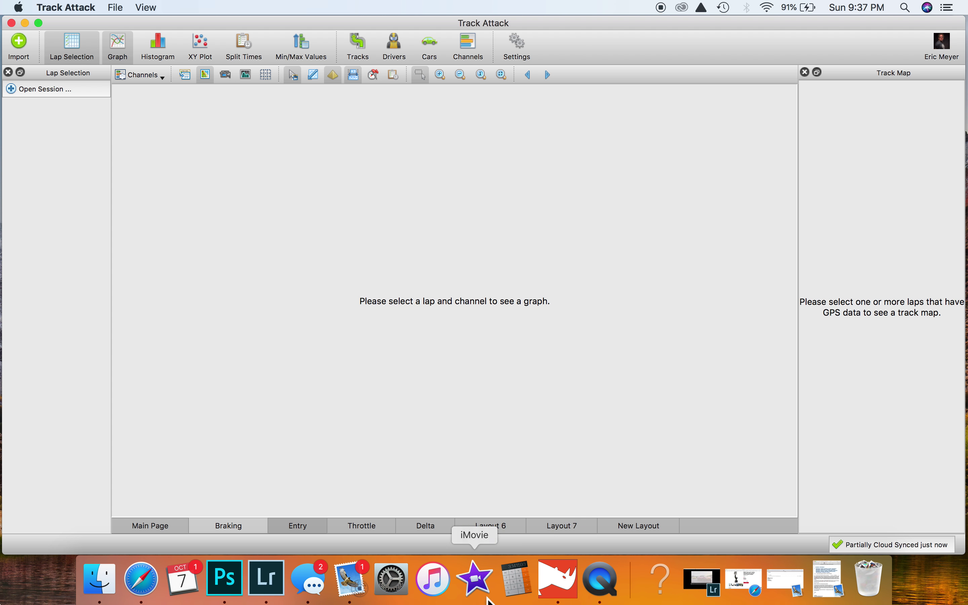
Switch to Safari and view the details of the 7-lap ~ACC S session from 9/30/2018
left_click(150, 581)
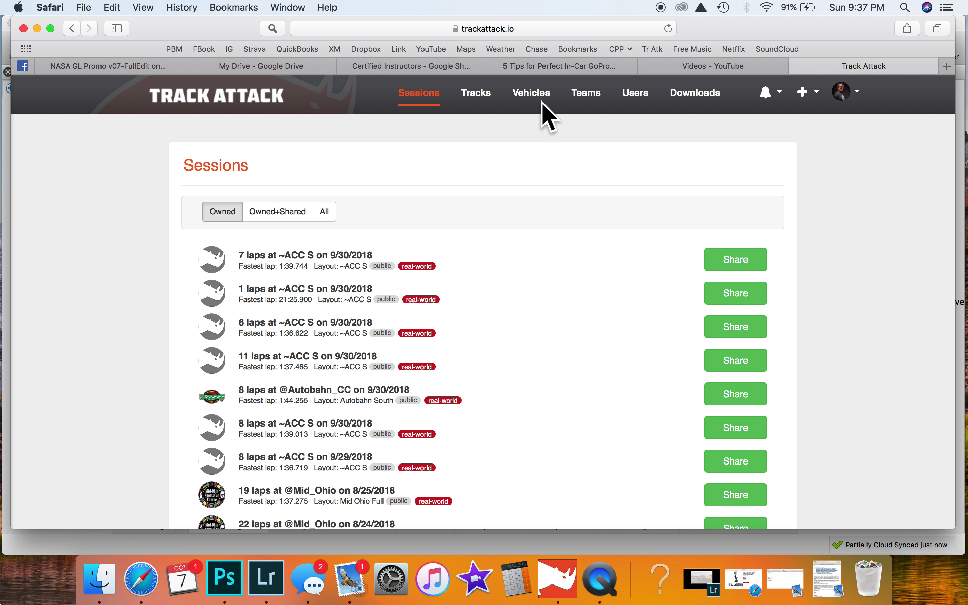
scroll(360, 456, "down", 5)
scroll(360, 451, "up", 5)
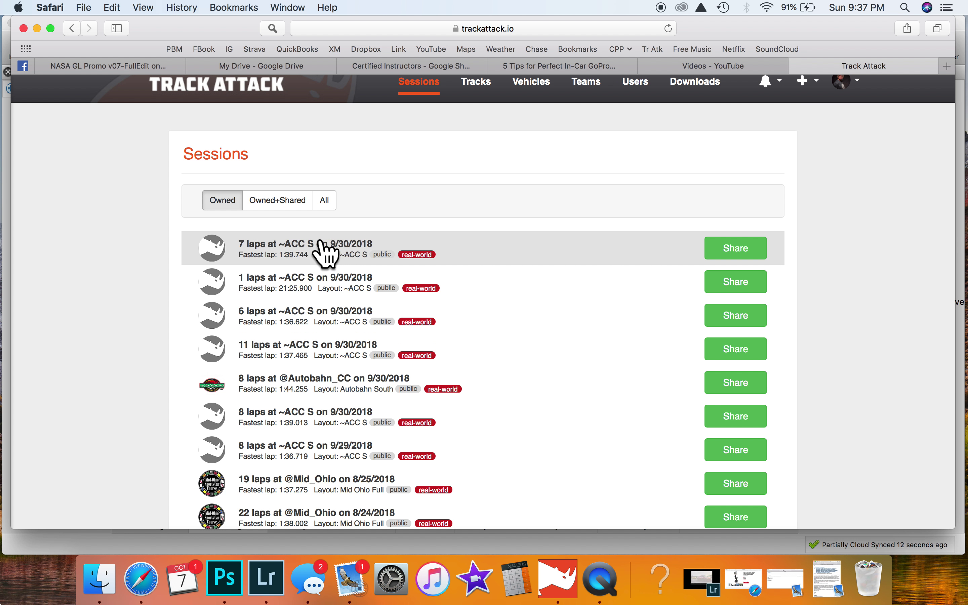
left_click(379, 245)
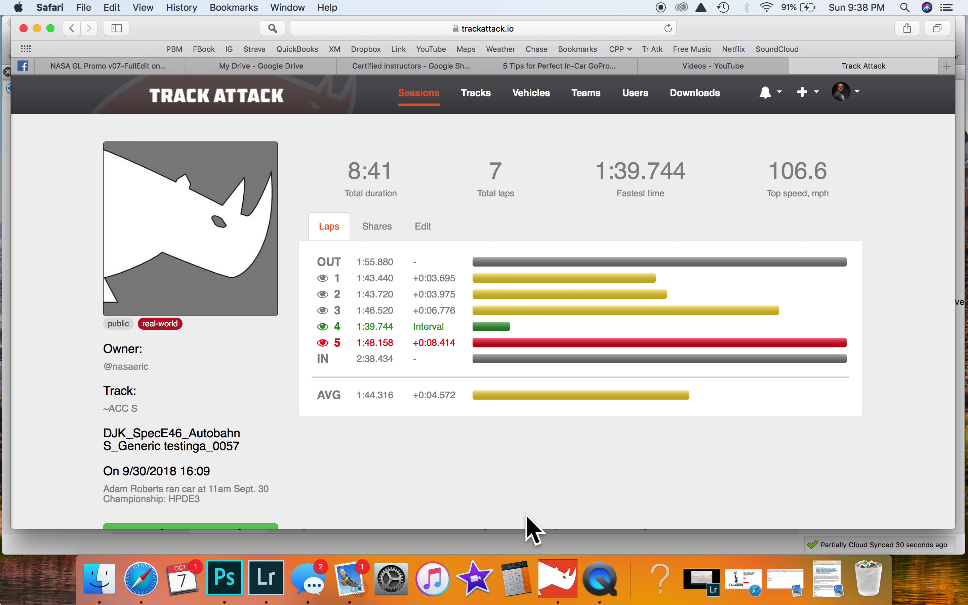
Switch to the Track Attack desktop app and open all four Mid Ohio Full sessions from 4/20/18, 8/24/18 and 8/25/18
left_click(558, 580)
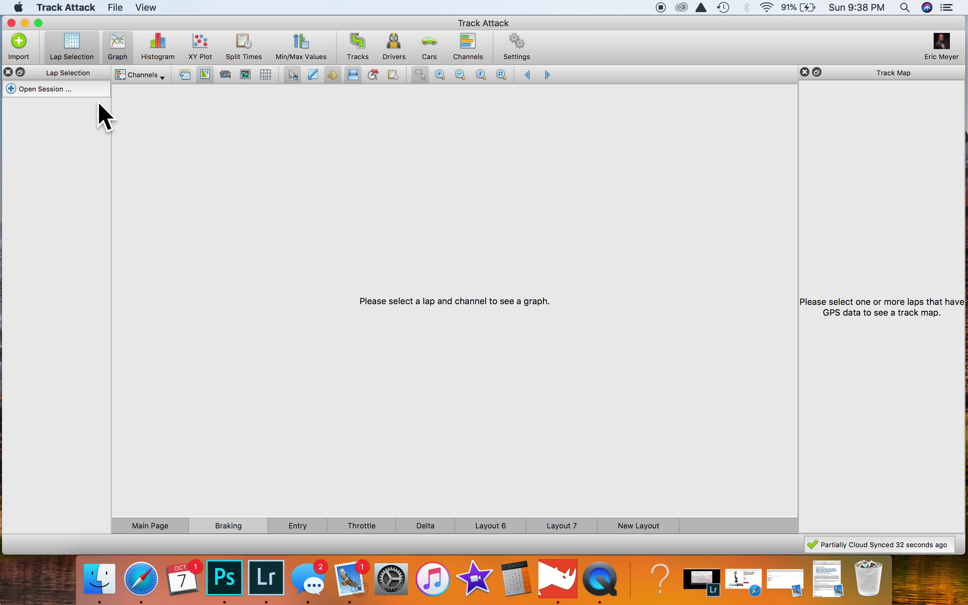
left_click(12, 90)
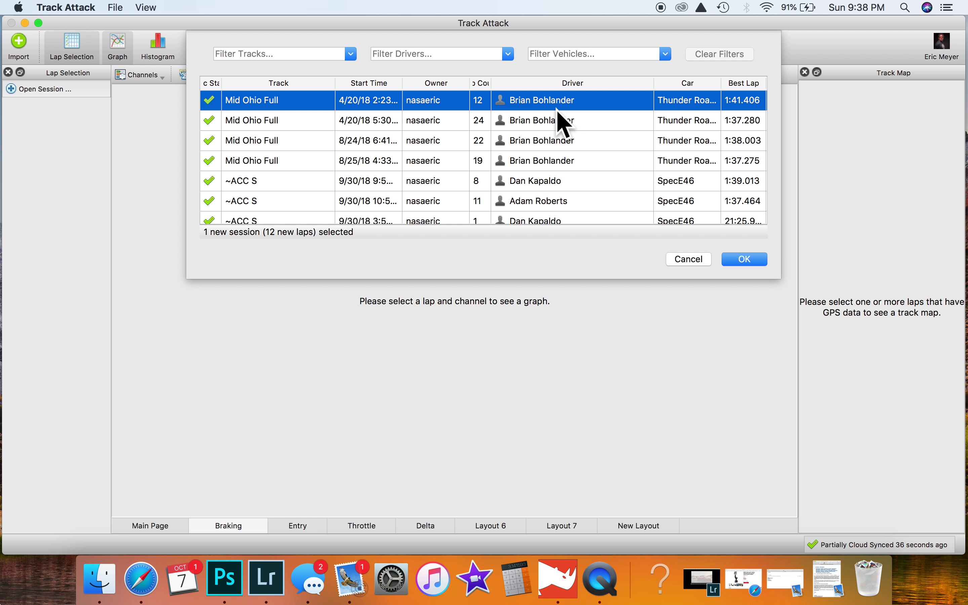
key("shift+Down")
key("shift+Down")
key("shift+Down")
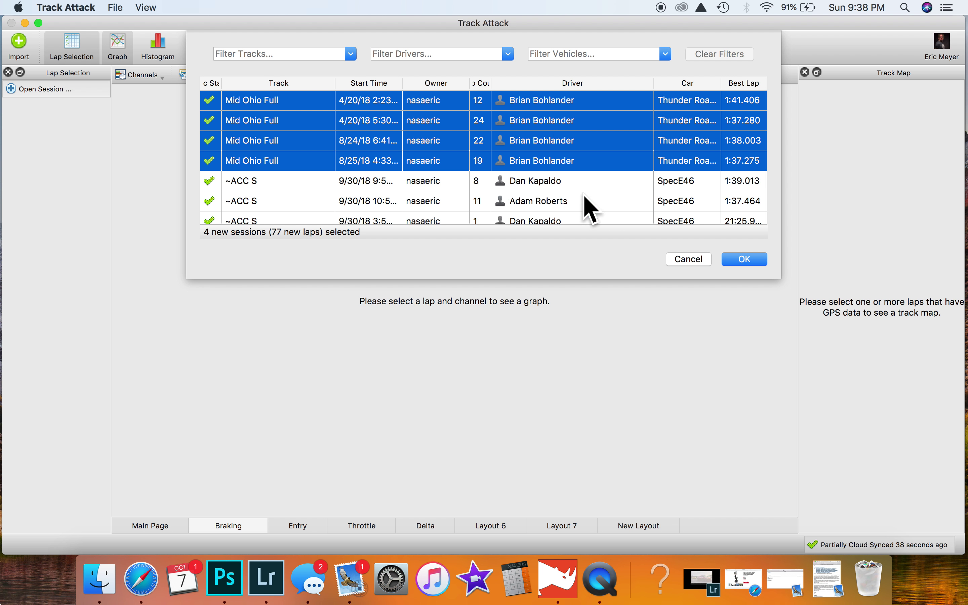
scroll(584, 206, "down", 3)
scroll(584, 205, "right", 2)
scroll(516, 181, "left", 2)
scroll(525, 190, "down", 2)
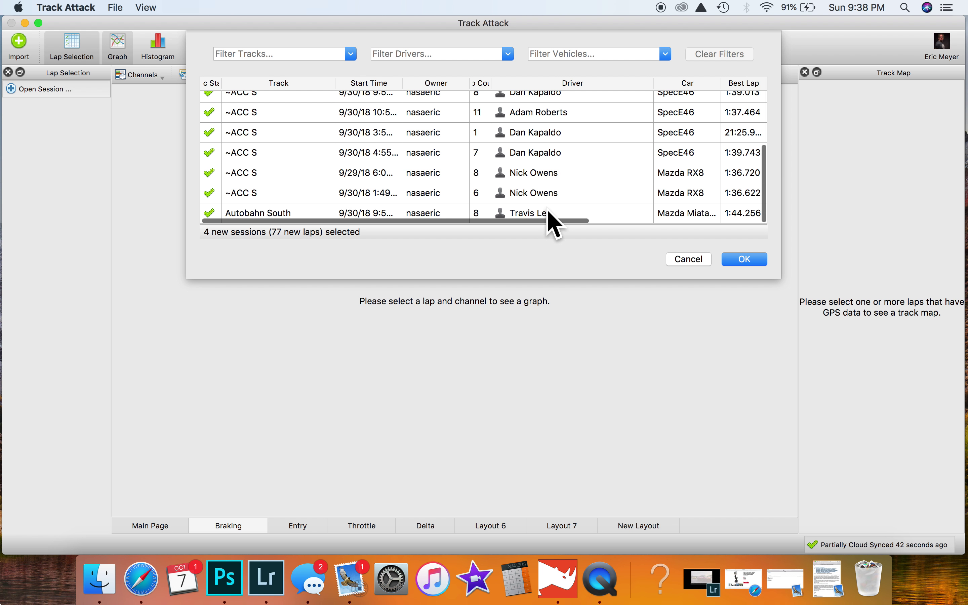
scroll(547, 216, "up", 4)
scroll(547, 210, "up", 1)
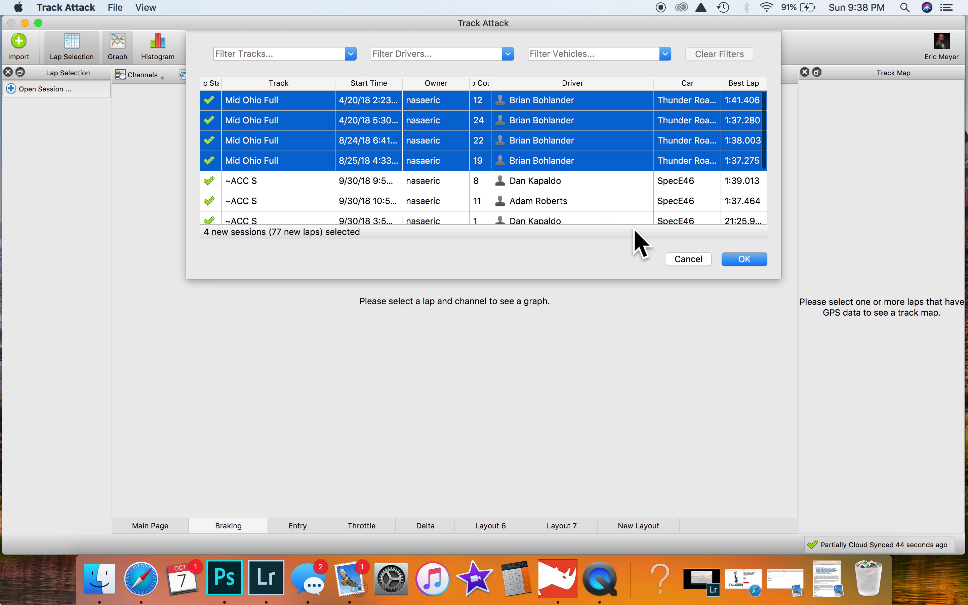
left_click(749, 264)
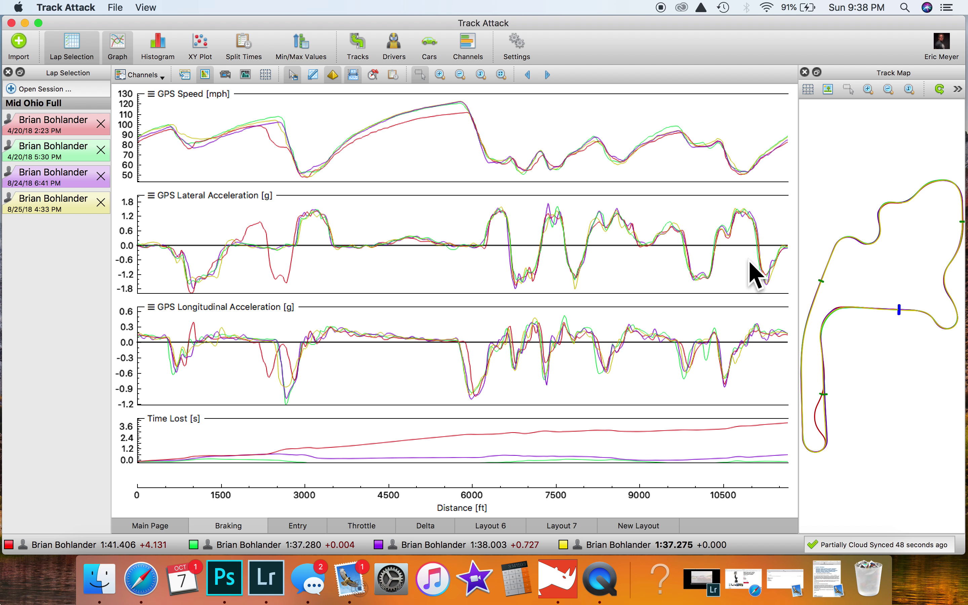
Expand the lap lists of all four loaded Mid Ohio Full sessions
mouse_move(907, 546)
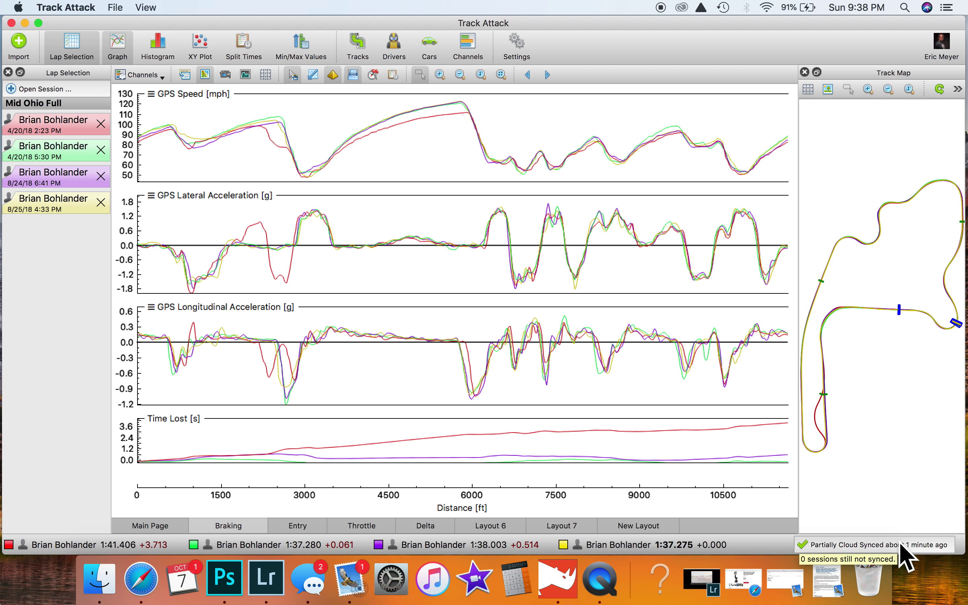
left_click(97, 202)
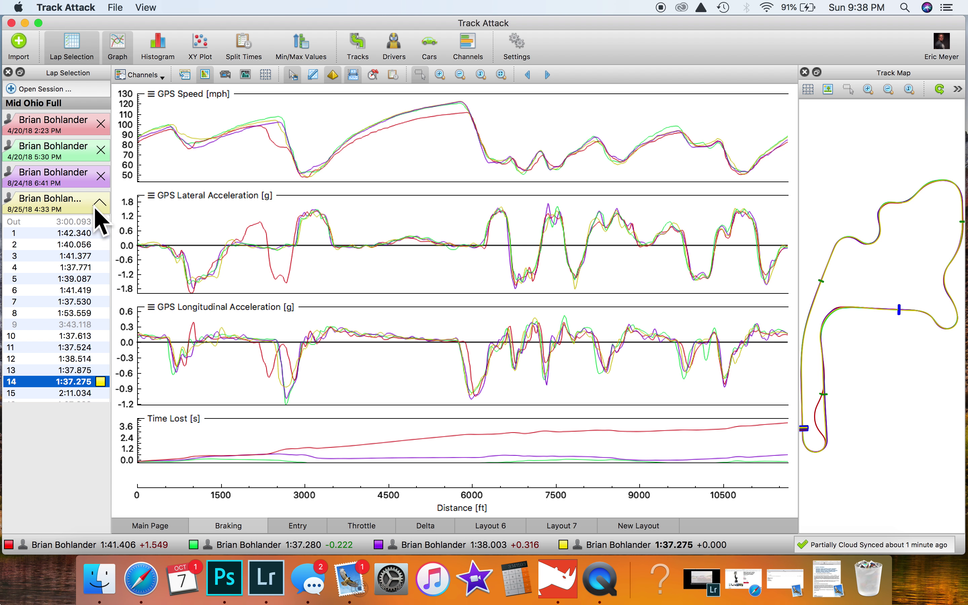
left_click(98, 177)
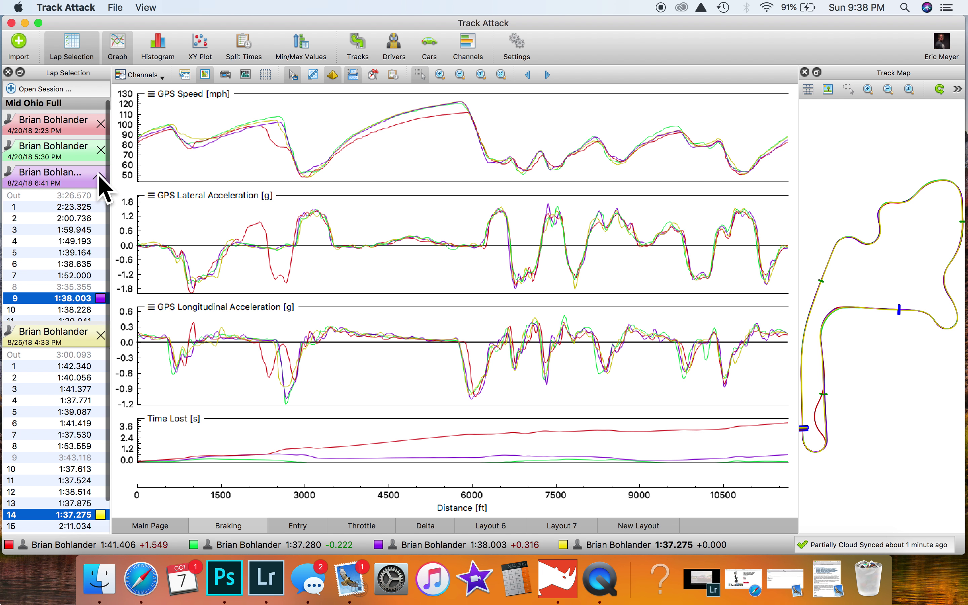
left_click(98, 151)
left_click(98, 125)
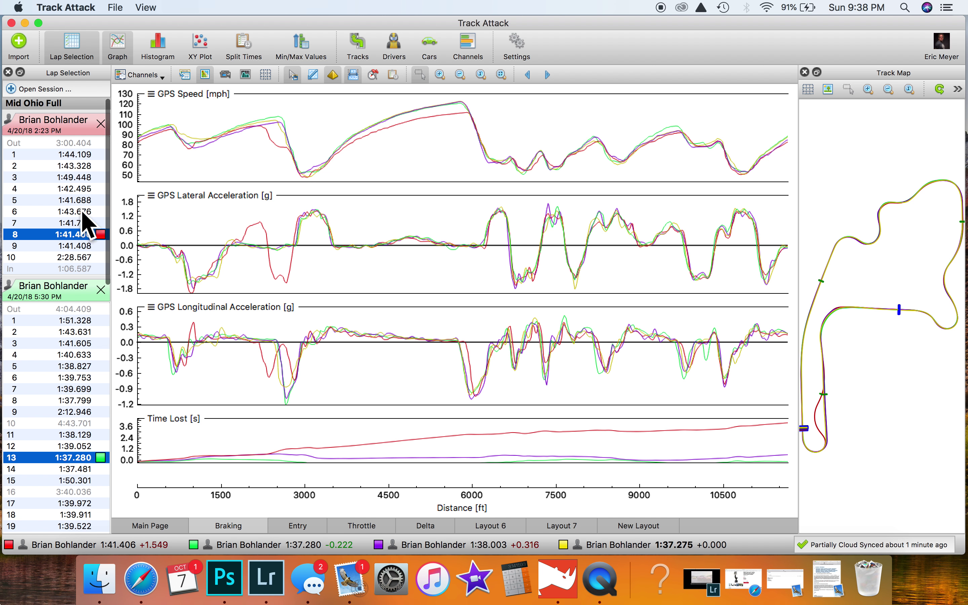
scroll(85, 330, "down", 1)
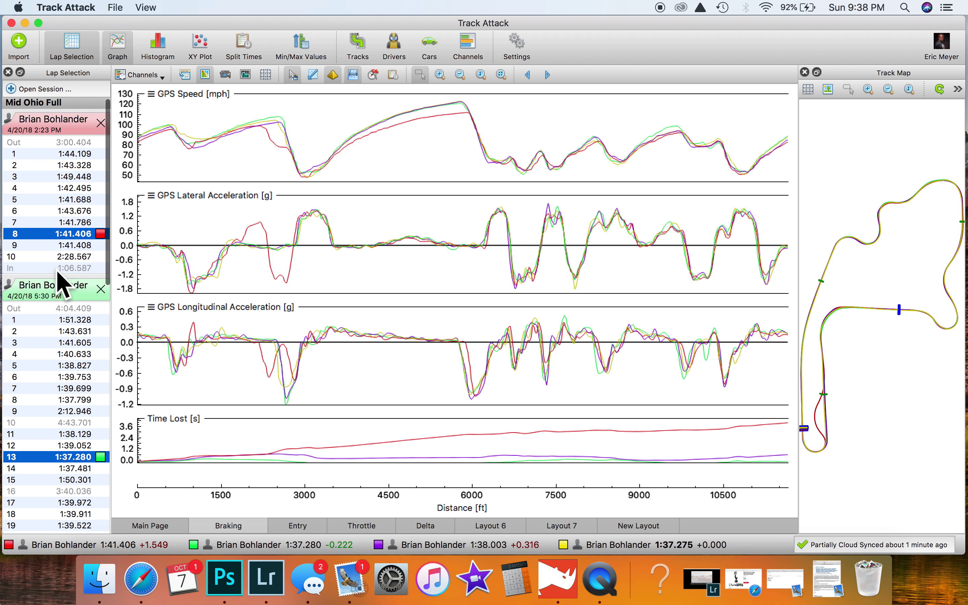
Remove the 4/20/18 2:23 PM and 8/24/18 6:41 PM sessions from the lap selection
left_click(100, 121)
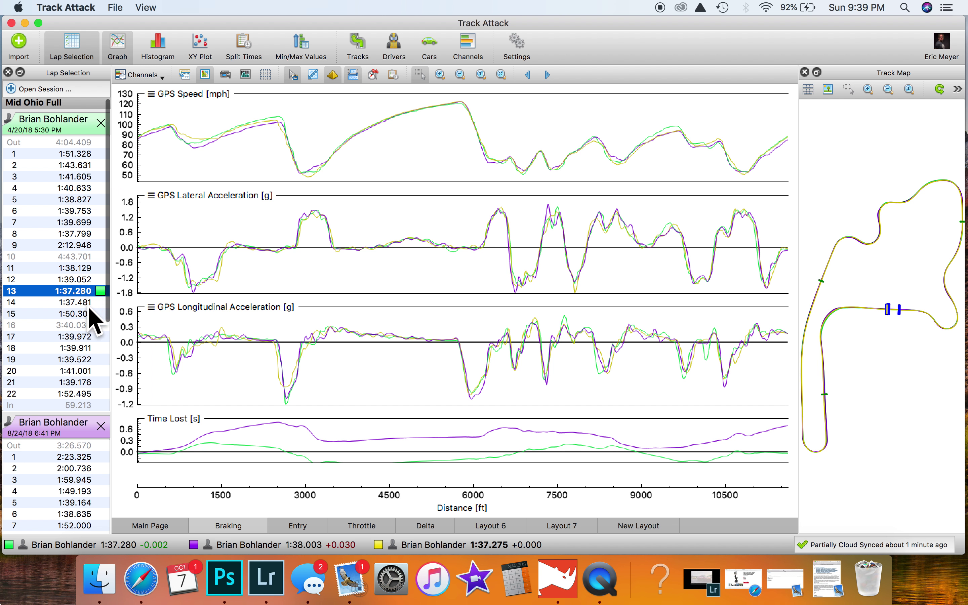
scroll(74, 427, "down", 5)
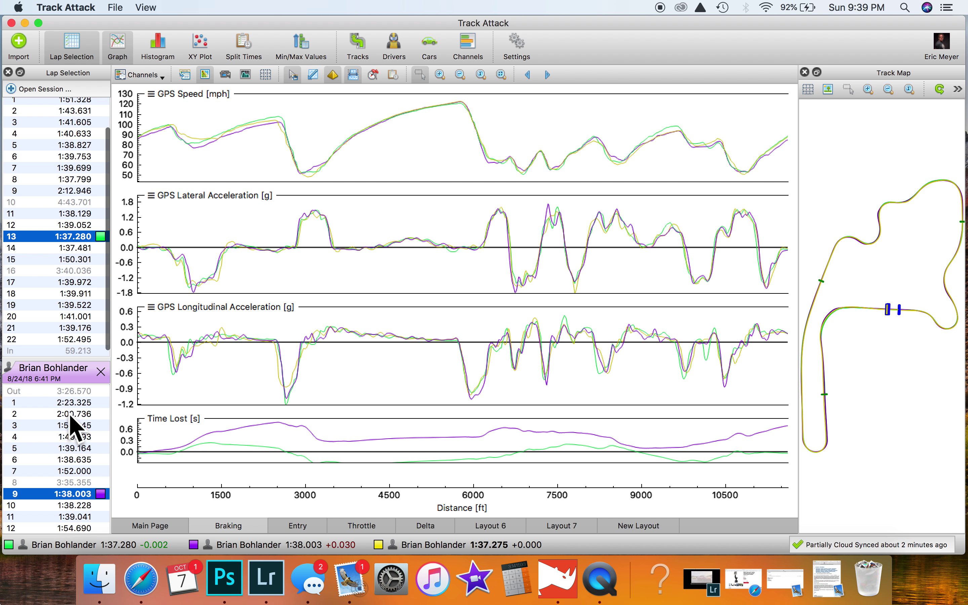
scroll(71, 417, "down", 2)
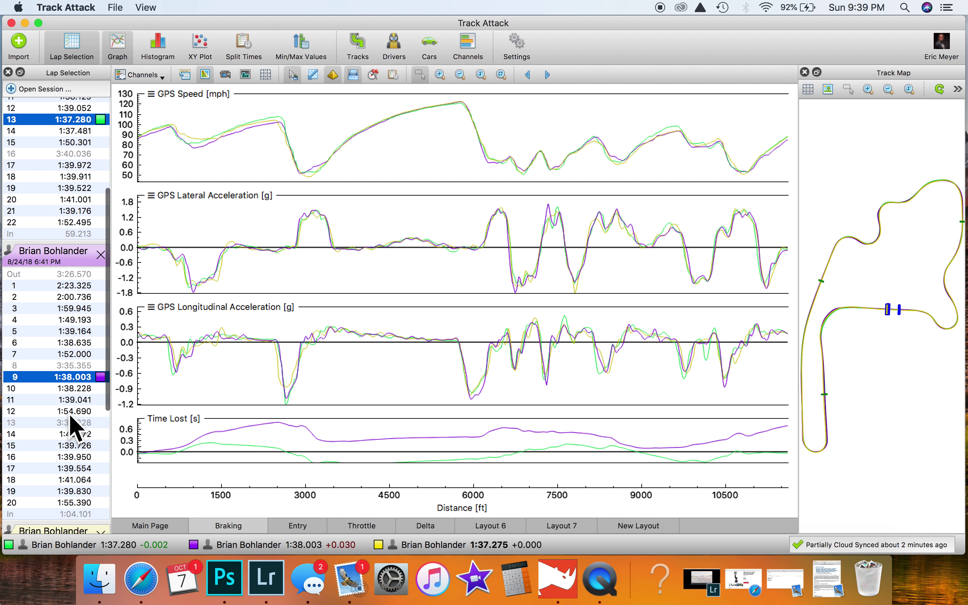
left_click(100, 254)
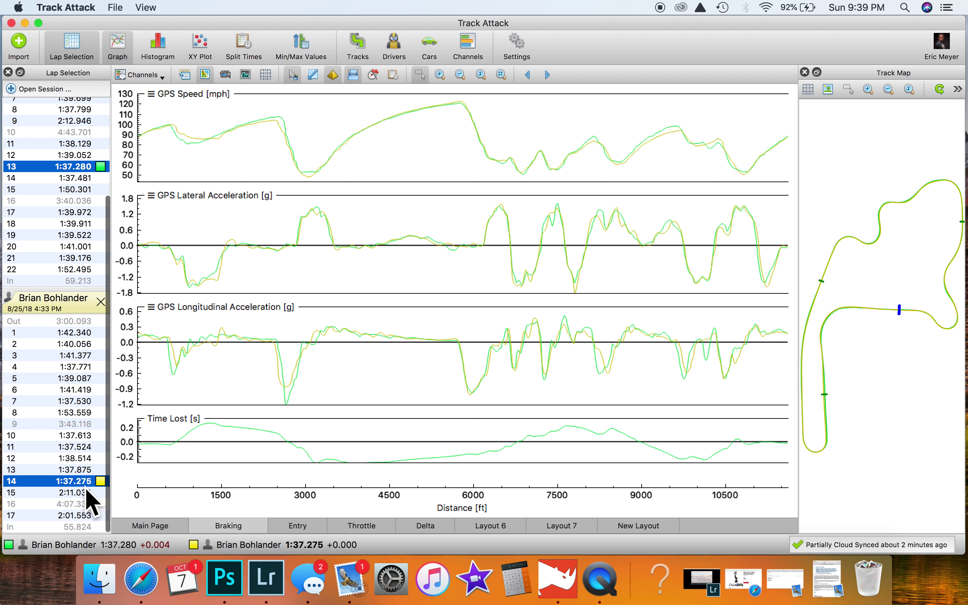
Add laps 11 and 7 of the 8/25/18 session and lap 14 of the 4/20/18 session to the comparison
left_click(89, 448)
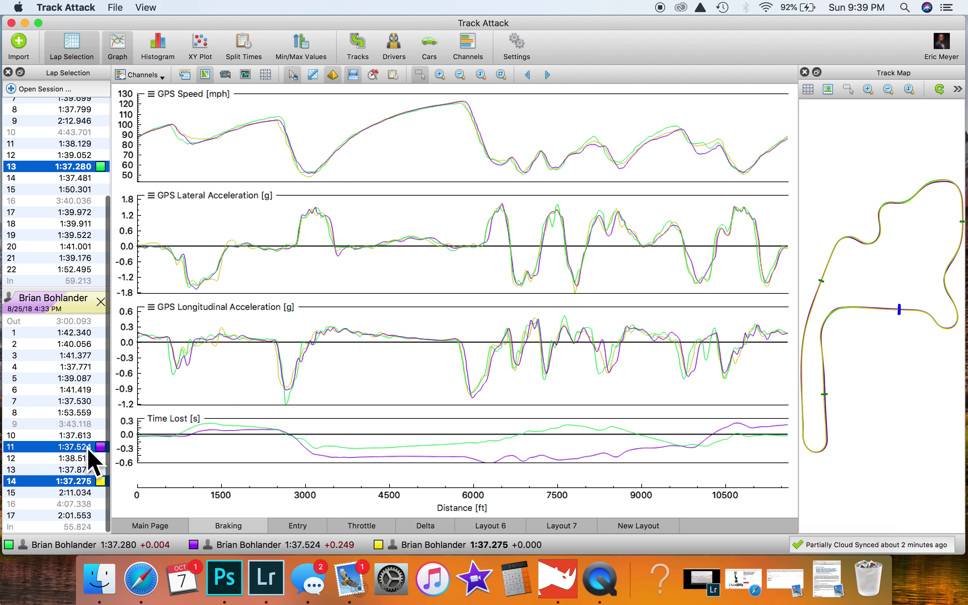
left_click(84, 402)
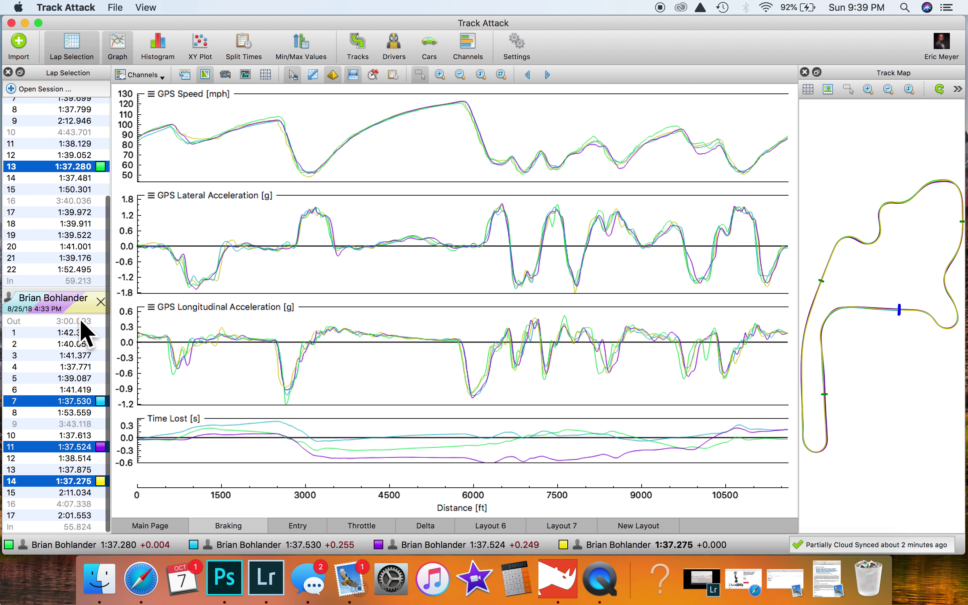
left_click(90, 180)
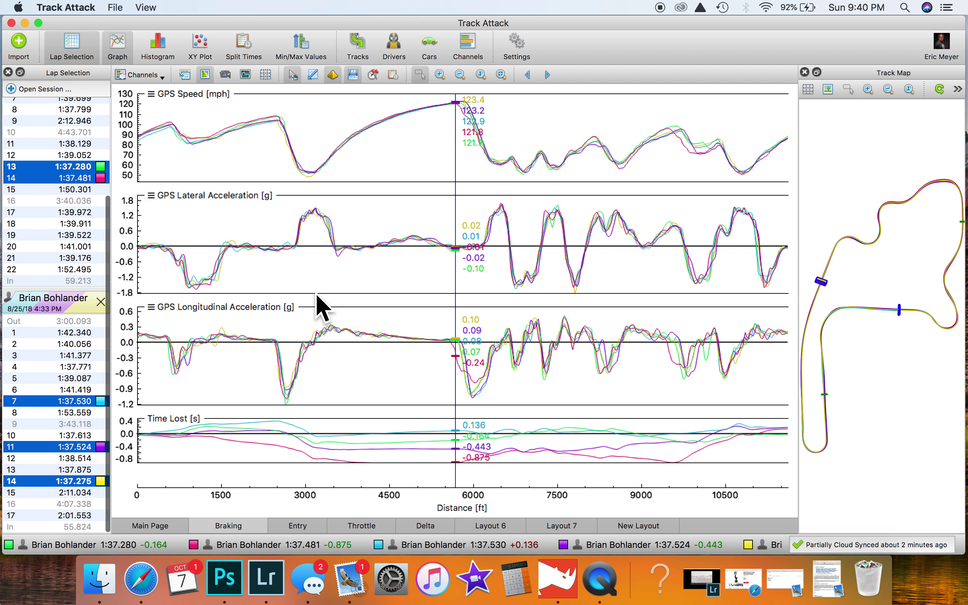
Display the Main Page graph layout and the split times table for the loaded sessions
left_click(153, 525)
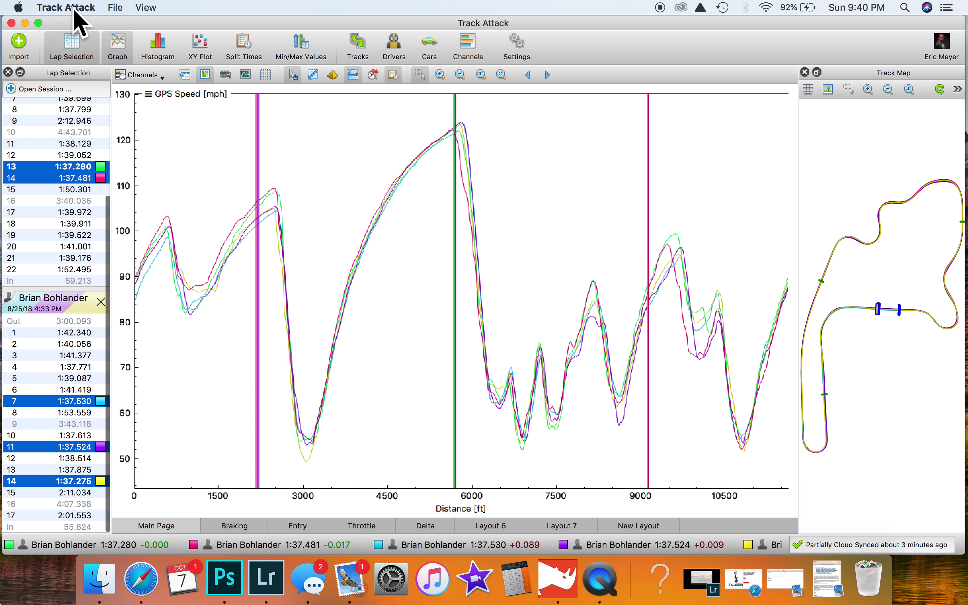
left_click(828, 89)
left_click(829, 90)
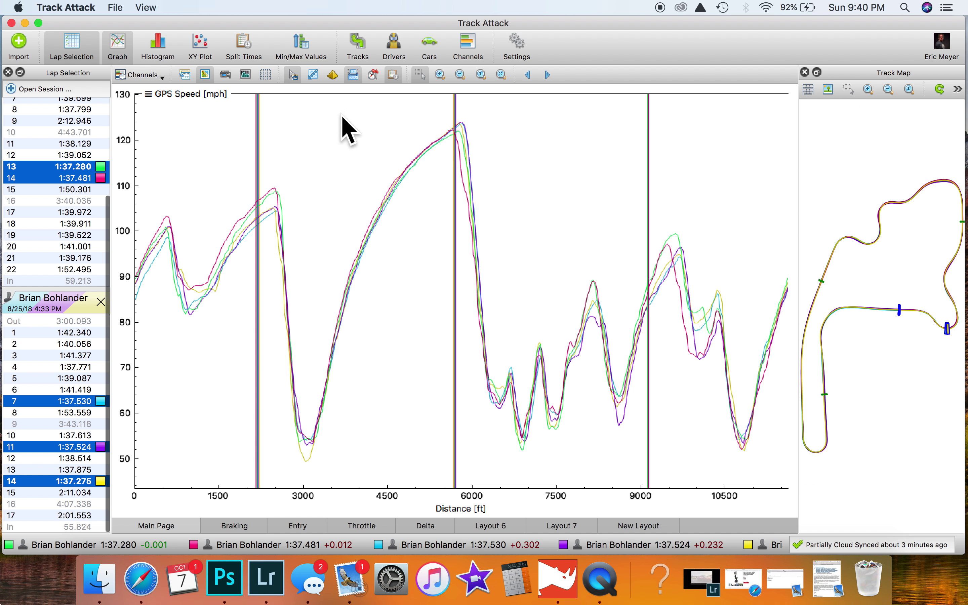
left_click(244, 50)
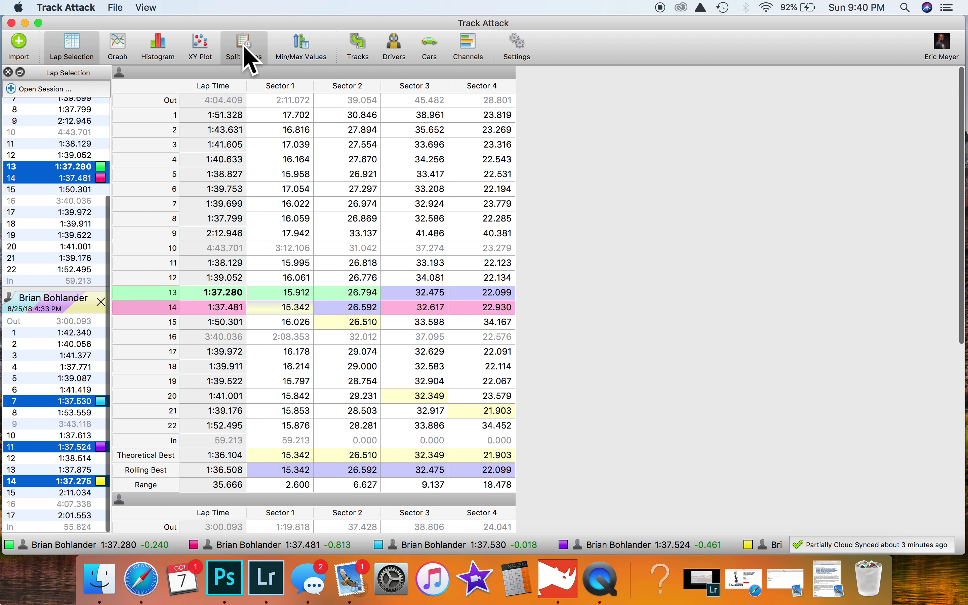
Return to the speed graph with the lap selection list shown beside it
left_click(117, 40)
left_click(75, 42)
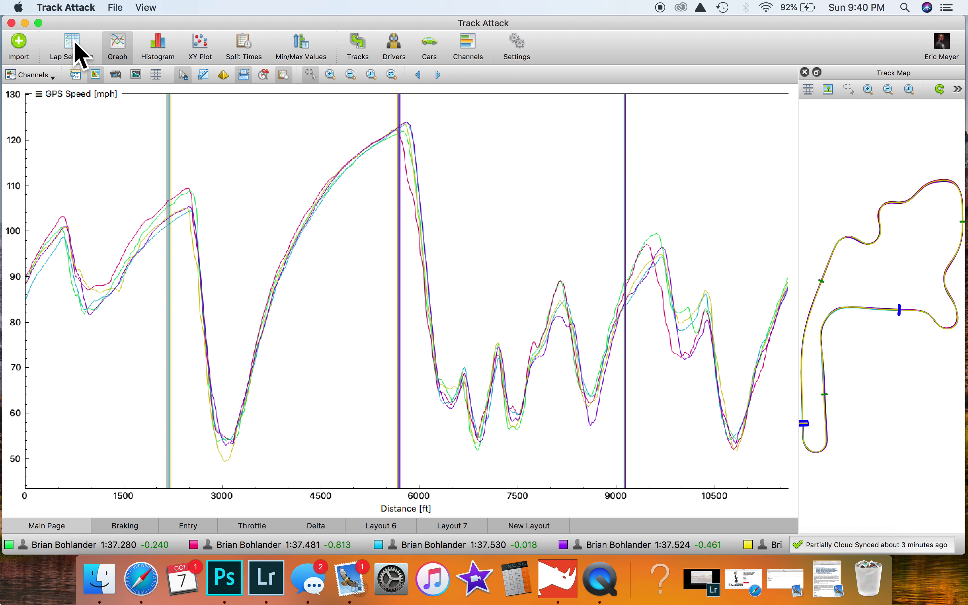
left_click(81, 54)
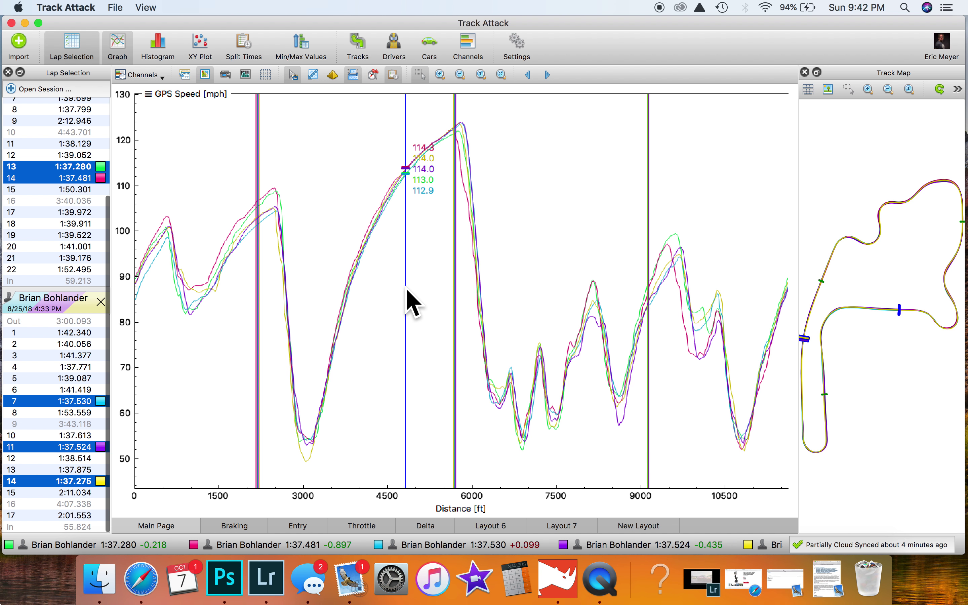
Examine the GPS speed traces of the five selected laps at the braking zones and corners around the track
mouse_move(406, 286)
left_mouse_down()
mouse_move(328, 248)
mouse_move(339, 229)
mouse_move(273, 214)
mouse_move(265, 232)
left_mouse_up()
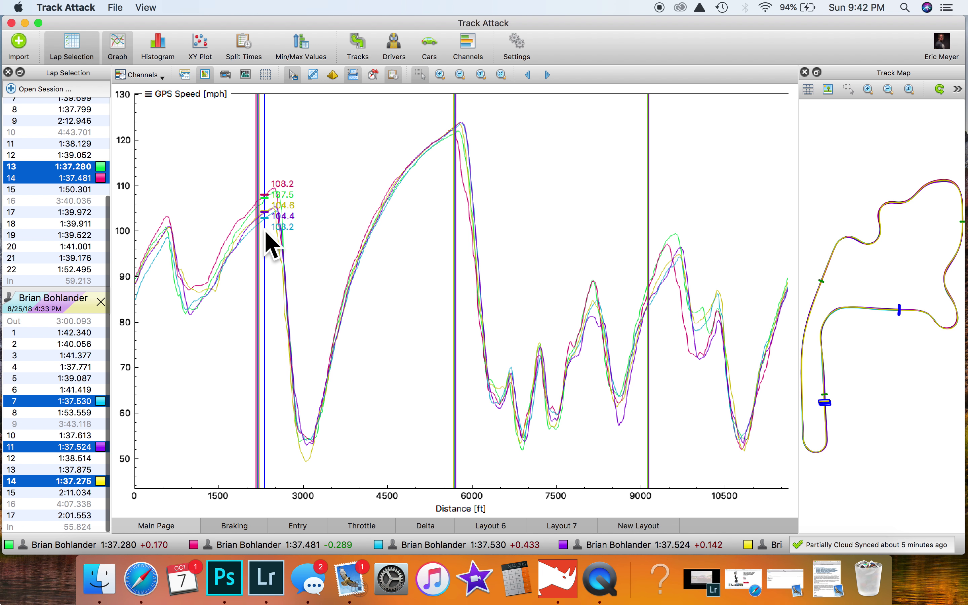
mouse_move(265, 232)
left_mouse_down()
mouse_move(322, 370)
mouse_move(306, 467)
left_mouse_up()
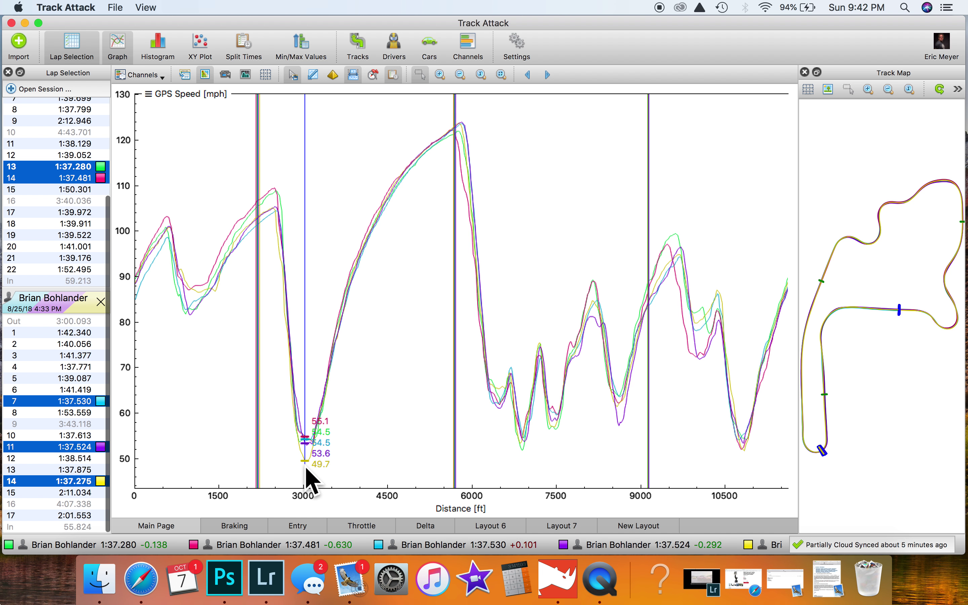
mouse_move(306, 468)
left_mouse_down()
mouse_move(455, 153)
mouse_move(462, 188)
left_mouse_up()
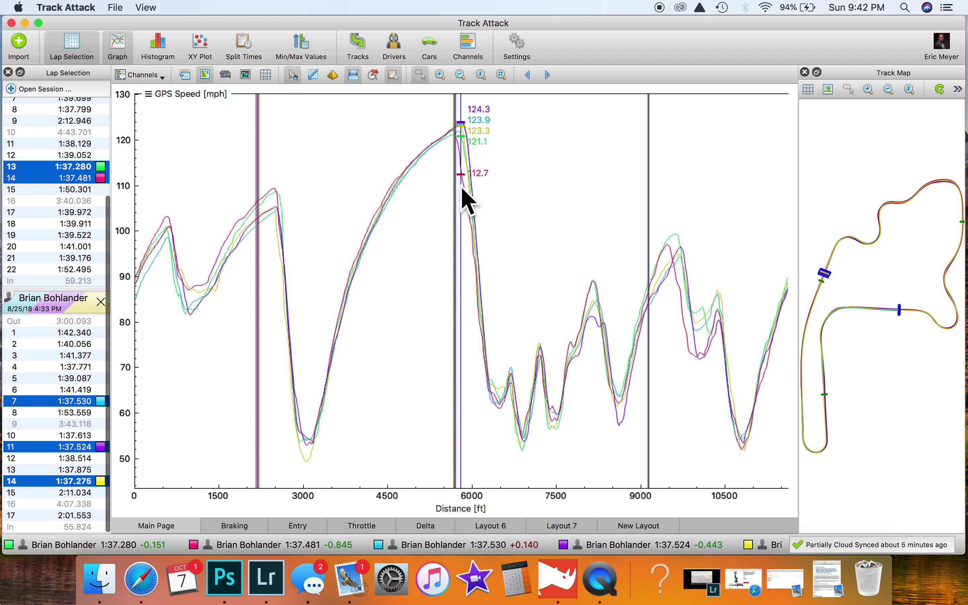
mouse_move(462, 188)
left_mouse_down()
mouse_move(439, 144)
mouse_move(467, 168)
mouse_move(461, 180)
mouse_move(456, 160)
mouse_move(465, 180)
mouse_move(458, 134)
mouse_move(479, 306)
mouse_move(460, 201)
mouse_move(467, 186)
mouse_move(488, 334)
mouse_move(543, 405)
mouse_move(529, 439)
mouse_move(520, 395)
mouse_move(508, 395)
mouse_move(529, 392)
mouse_move(598, 268)
mouse_move(582, 316)
left_mouse_up()
mouse_move(506, 400)
left_mouse_down()
mouse_move(495, 383)
mouse_move(566, 410)
mouse_move(592, 320)
mouse_move(674, 272)
mouse_move(715, 311)
mouse_move(745, 324)
mouse_move(768, 320)
left_mouse_up()
left_click_drag(355, 331, 207, 294)
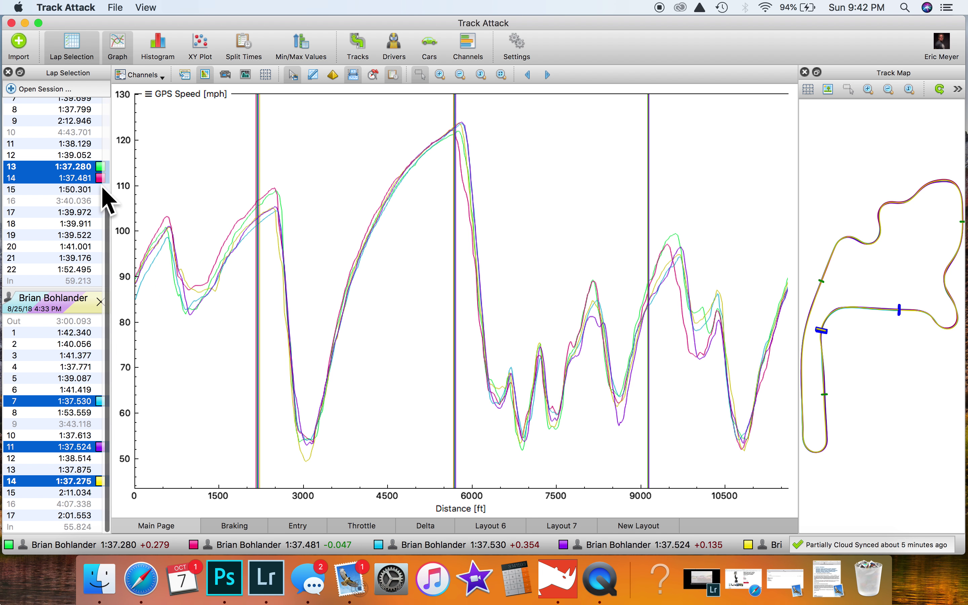
Reduce the comparison to the 1:37.481 and 1:37.275 laps and inspect their speed traces
left_click(83, 180)
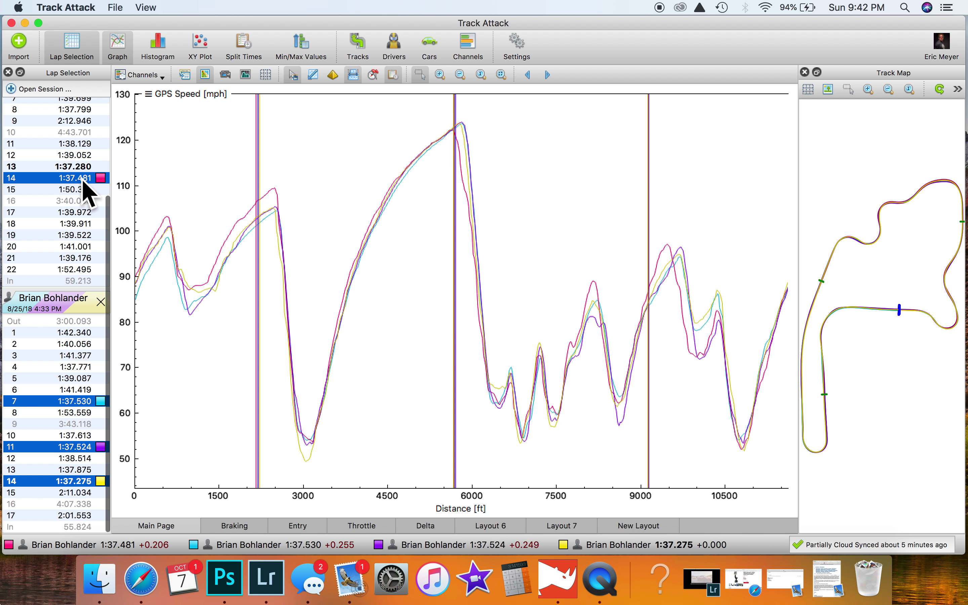
left_click(78, 402)
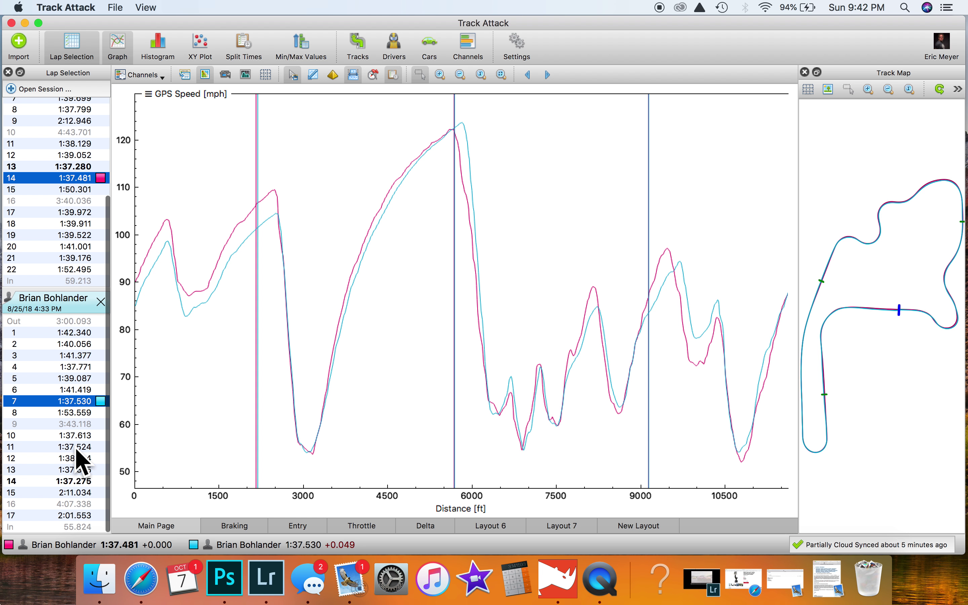
left_click(73, 481)
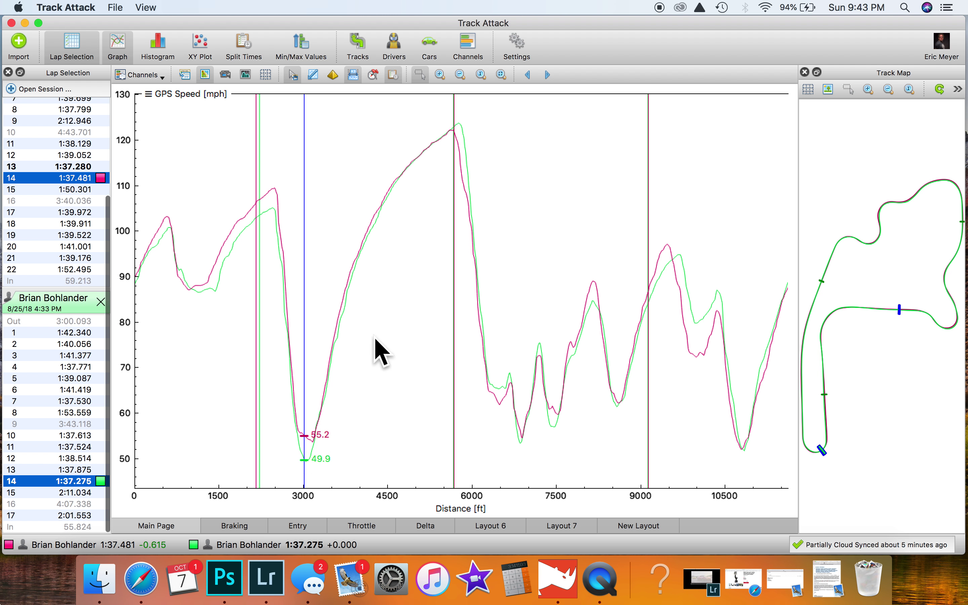
mouse_move(375, 338)
left_mouse_down()
mouse_move(443, 182)
mouse_move(477, 291)
mouse_move(557, 391)
mouse_move(583, 362)
mouse_move(598, 322)
mouse_move(624, 311)
mouse_move(724, 314)
mouse_move(706, 325)
mouse_move(683, 307)
mouse_move(663, 275)
mouse_move(676, 267)
mouse_move(666, 267)
mouse_move(661, 281)
mouse_move(691, 298)
mouse_move(699, 323)
mouse_move(686, 348)
mouse_move(698, 332)
mouse_move(694, 343)
mouse_move(329, 334)
mouse_move(123, 227)
mouse_move(92, 173)
left_mouse_up()
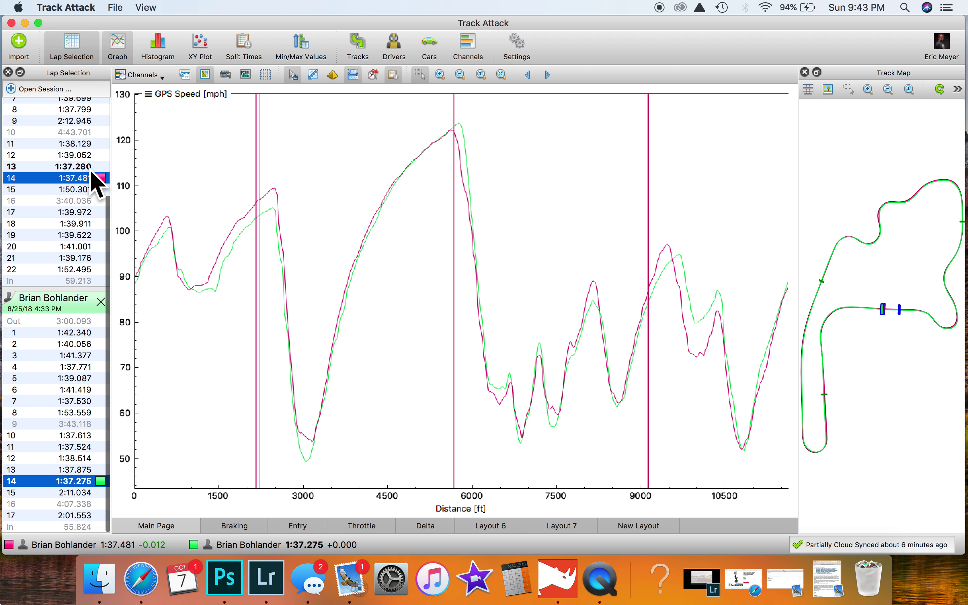
Add the 1:37.280 lap of the first session and laps 4, 7 and 11 of the 8/25/18 session to the comparison
left_click(91, 172)
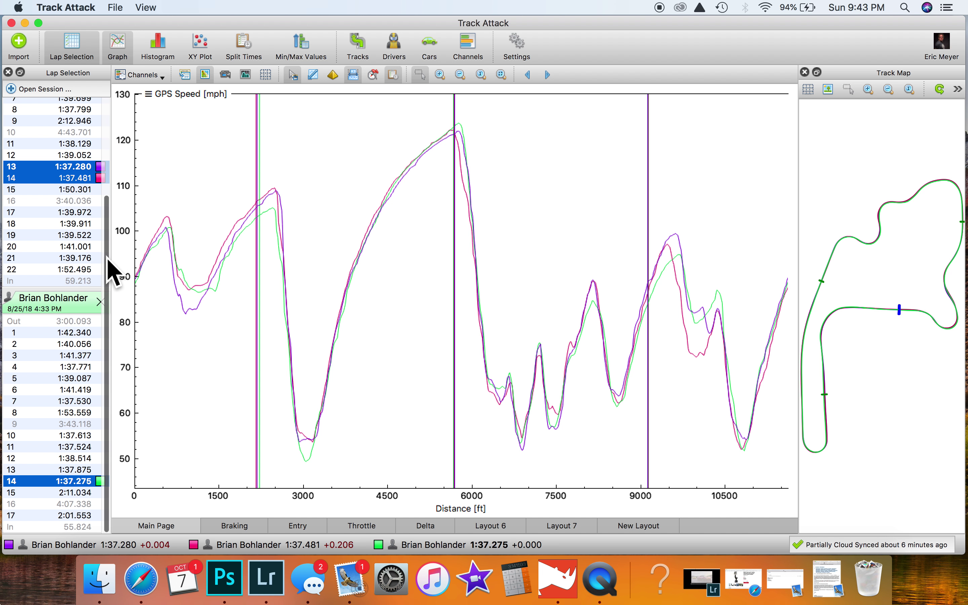
left_click(88, 364)
left_click(85, 401)
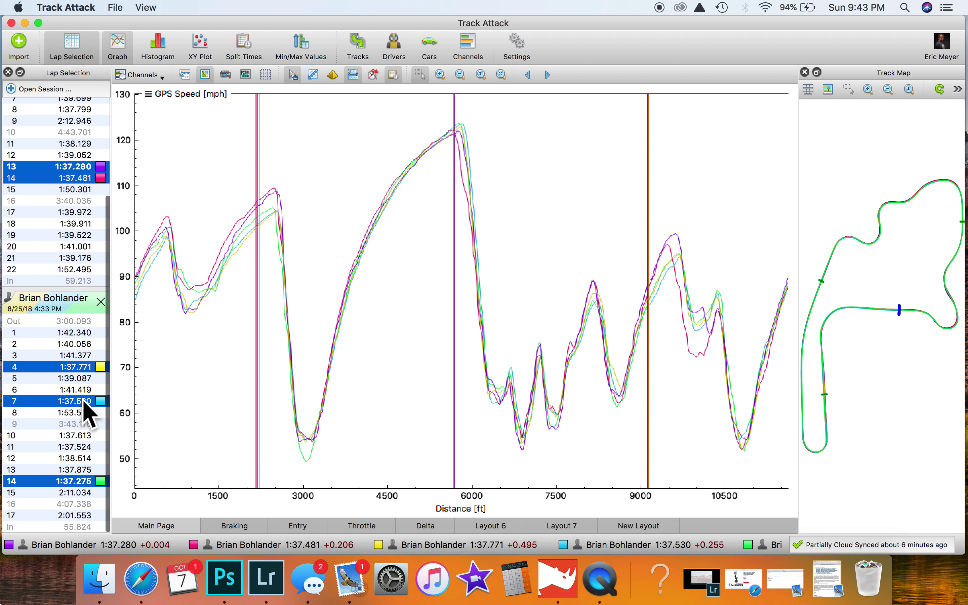
left_click(89, 446)
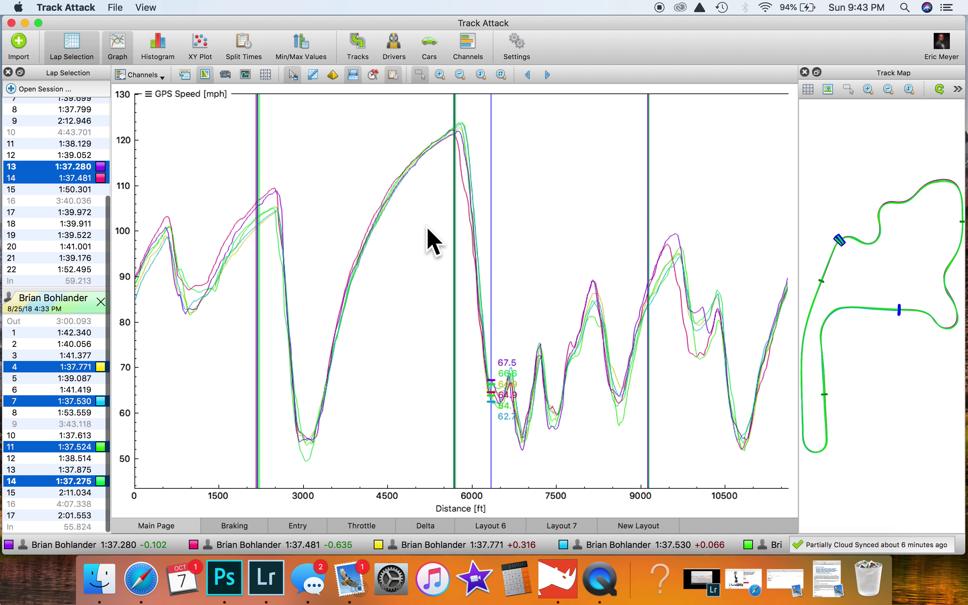
Display the Time Lost graph below the speed graph and change the trace colour of the 8/25/18 session's lap 14 to black
left_click(332, 75)
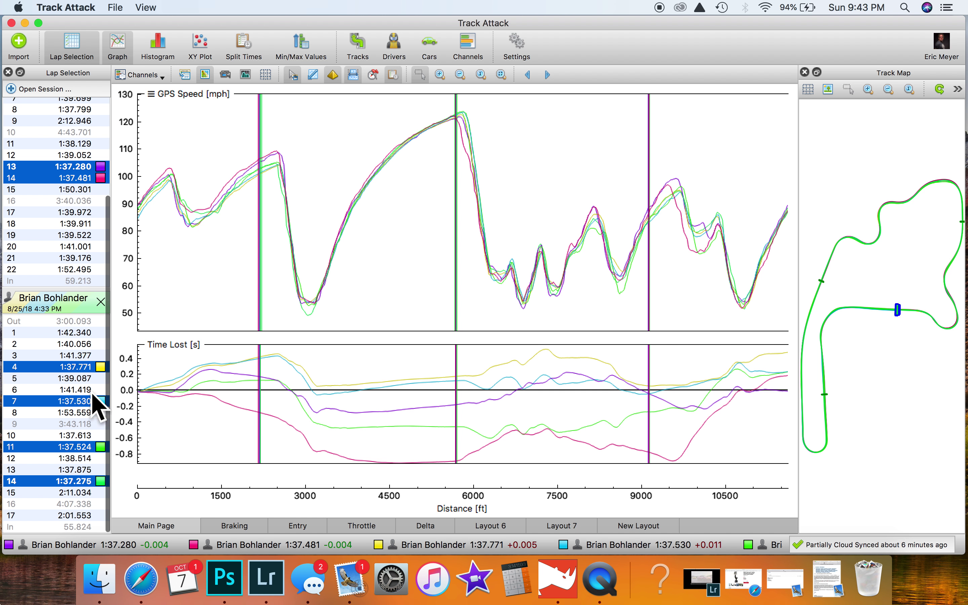
left_click(99, 481)
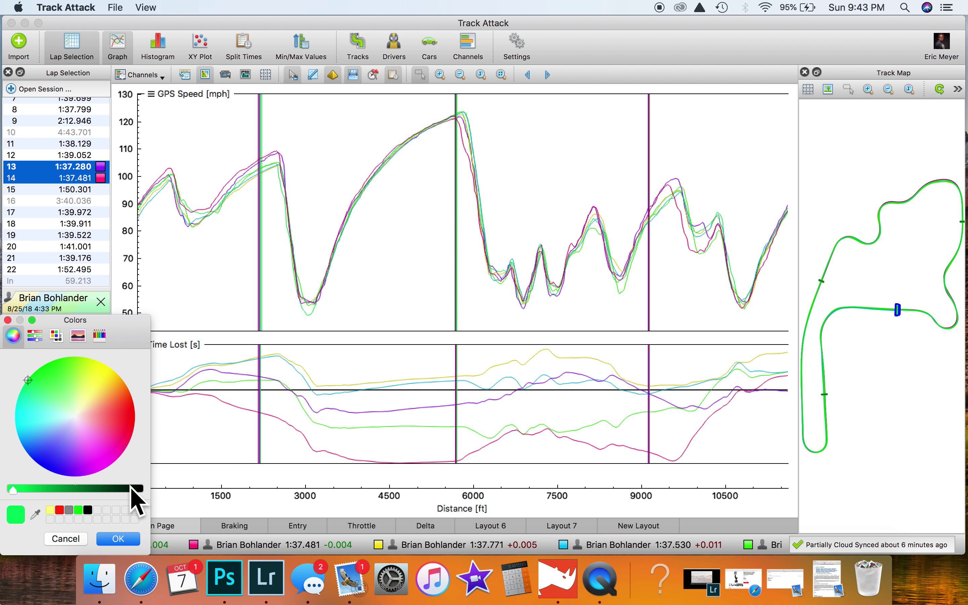
left_click(130, 488)
left_click(120, 538)
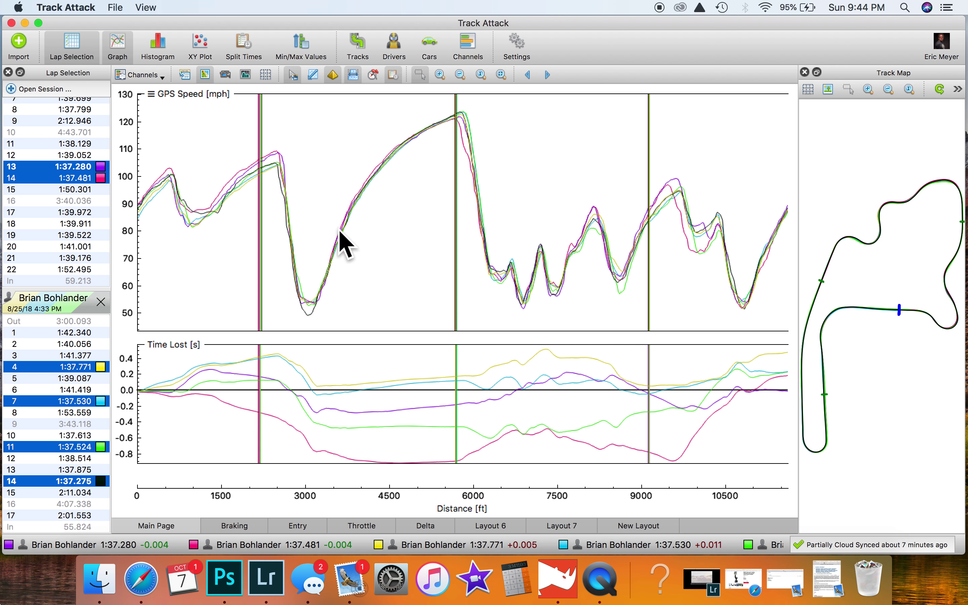
Examine where each lap gains or loses time along the Time Lost graph
mouse_move(375, 170)
left_mouse_down()
mouse_move(321, 210)
mouse_move(354, 193)
mouse_move(359, 415)
mouse_move(406, 427)
mouse_move(362, 428)
mouse_move(225, 385)
mouse_move(227, 403)
mouse_move(242, 410)
mouse_move(240, 397)
left_mouse_up()
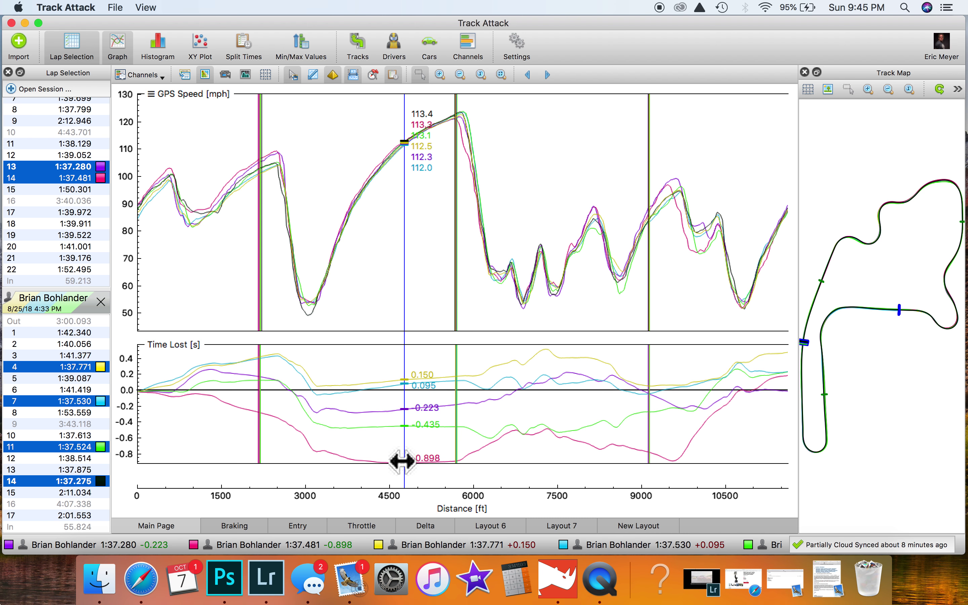
left_click(407, 397)
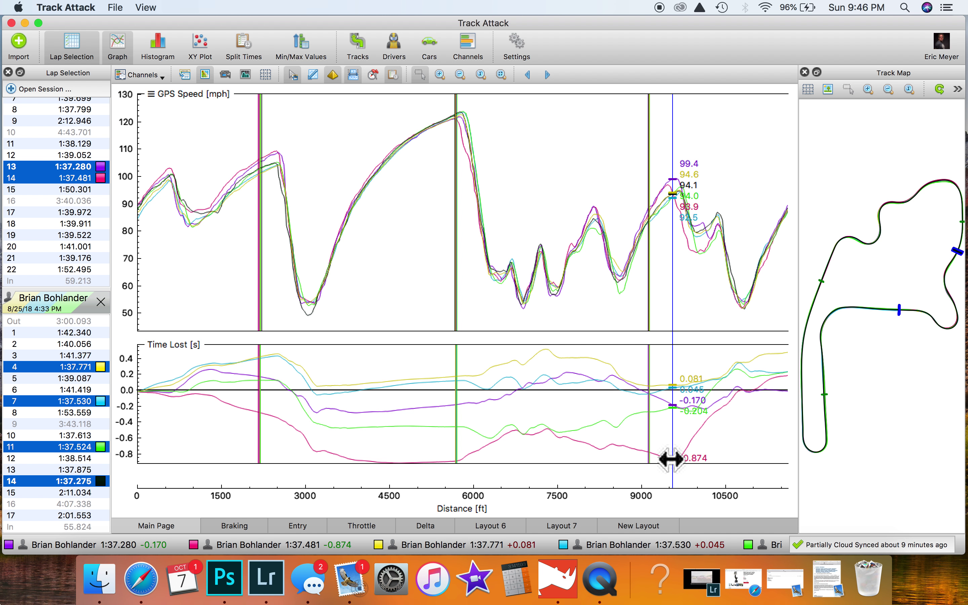
mouse_move(673, 456)
left_mouse_down()
mouse_move(765, 384)
mouse_move(683, 467)
mouse_move(668, 448)
left_mouse_up()
mouse_move(722, 393)
left_mouse_down()
mouse_move(732, 370)
mouse_move(665, 449)
mouse_move(694, 363)
mouse_move(676, 443)
mouse_move(745, 372)
mouse_move(719, 384)
mouse_move(712, 426)
left_mouse_up()
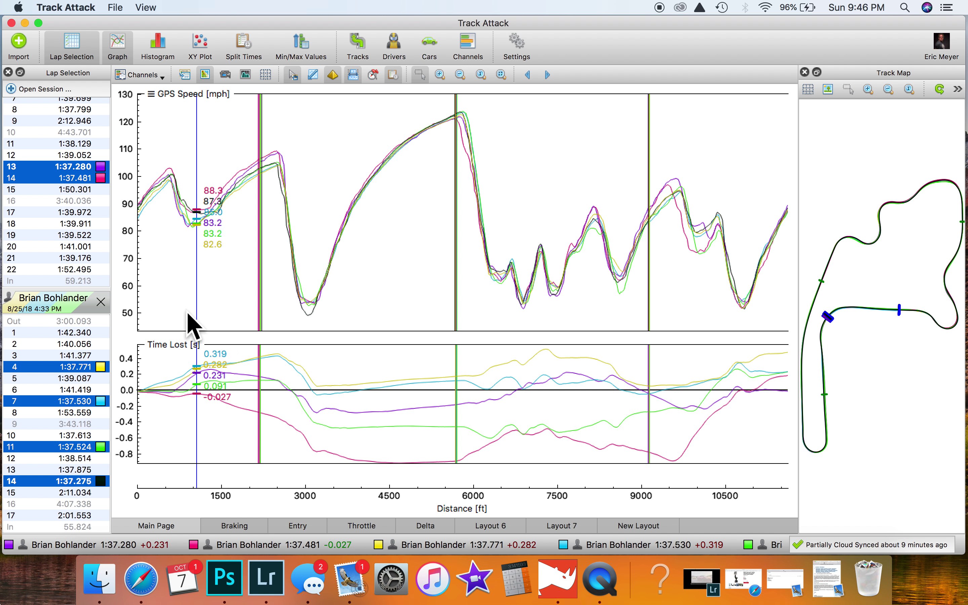
Zoom the graphs to the stretch from about 750 to 3600 ft, compare the laps there, and restore the full-lap view
left_click_drag(179, 310, 342, 302)
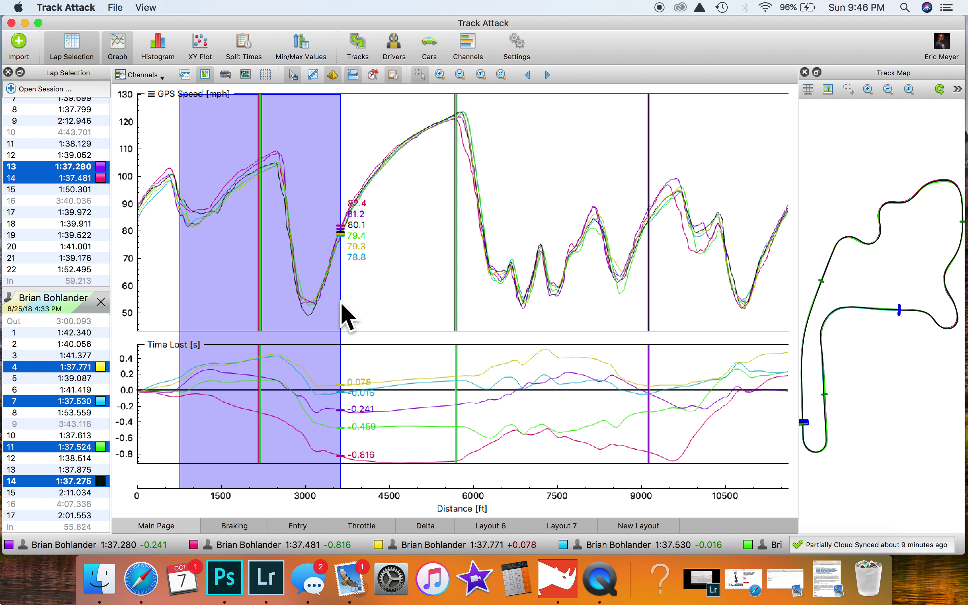
left_click(501, 75)
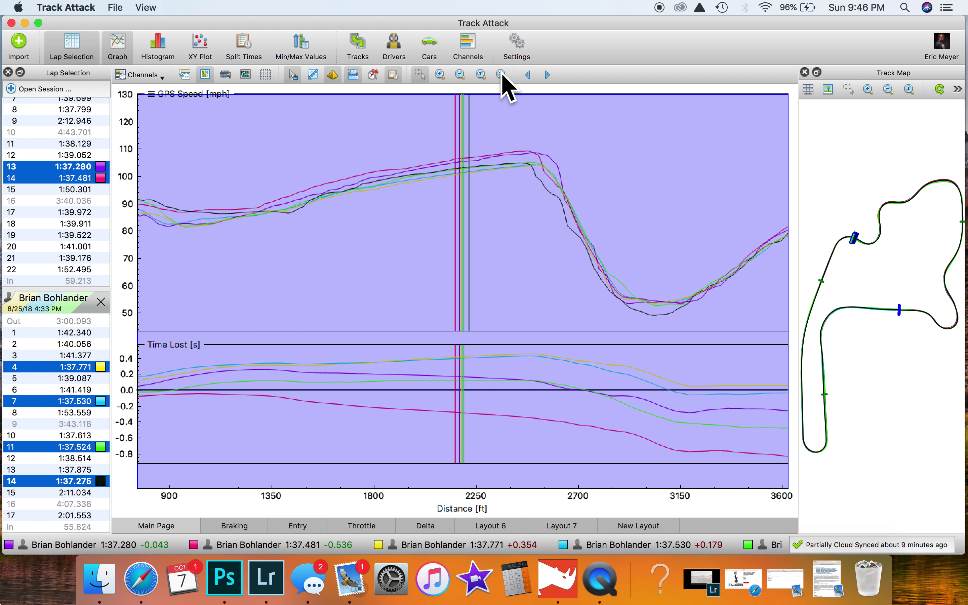
left_click(354, 282)
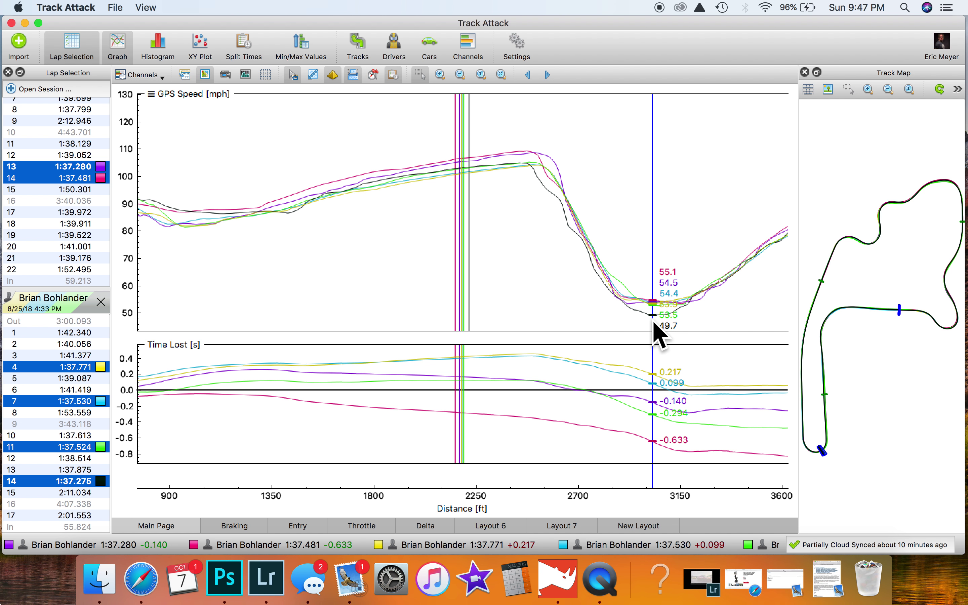
left_click(482, 75)
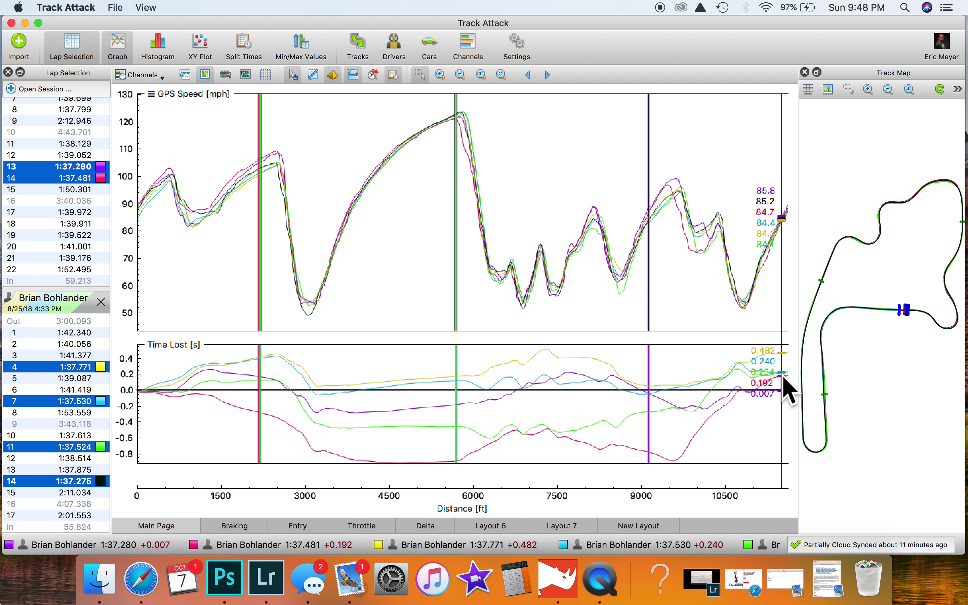
Zoom the graphs to the stretch from about 9000 to 11350 ft, compare speed and time lost, and restore the full-lap view
left_click(676, 457)
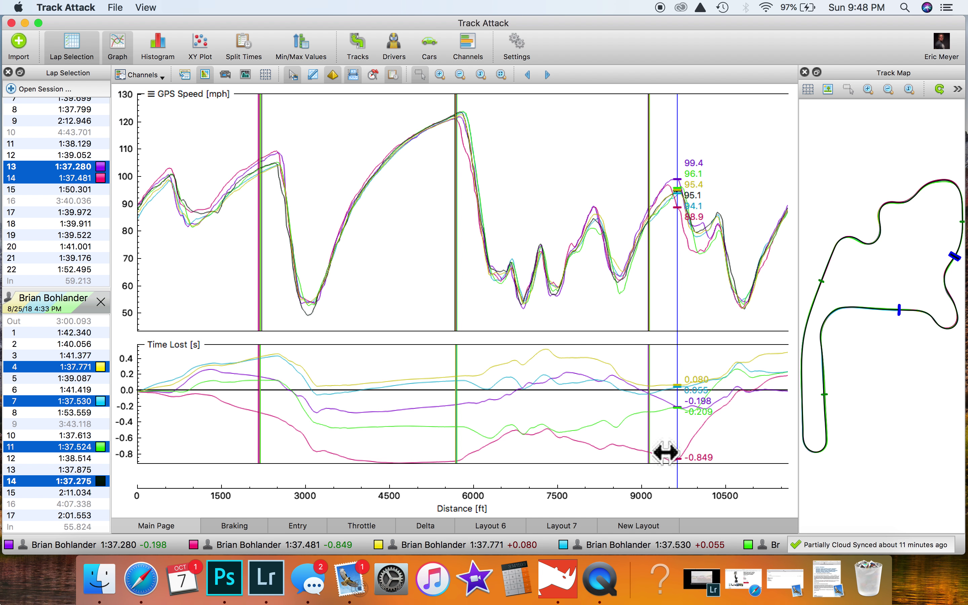
mouse_move(665, 452)
left_mouse_down()
mouse_move(651, 294)
mouse_move(789, 281)
mouse_move(792, 271)
left_mouse_up()
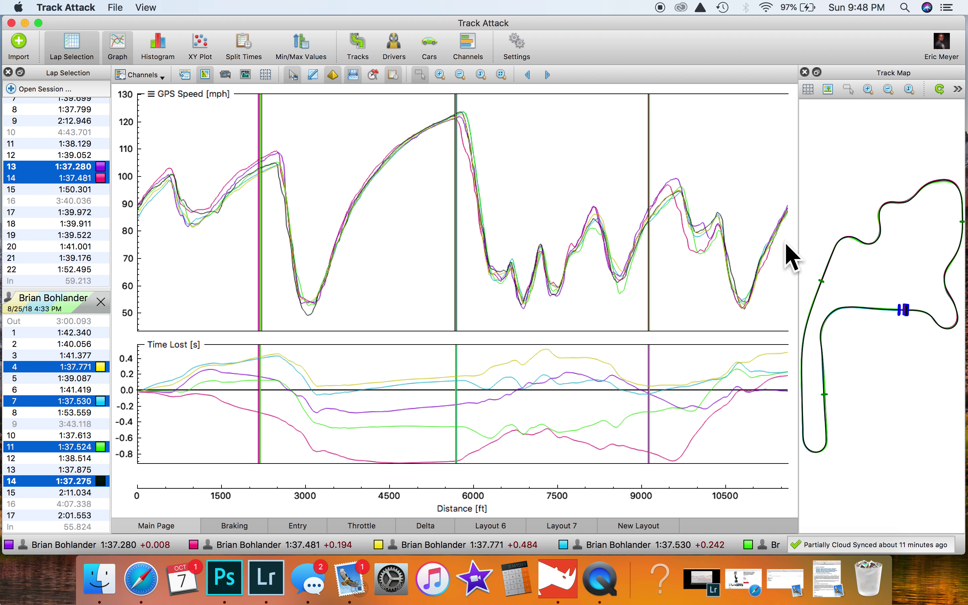
left_click(665, 238)
left_click_drag(657, 237, 793, 230)
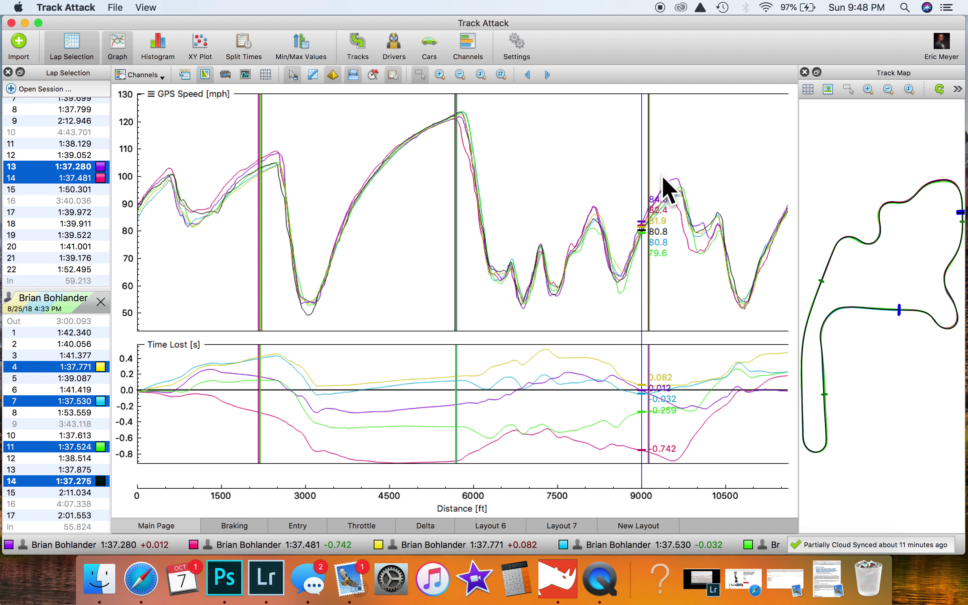
left_click_drag(663, 178, 776, 183)
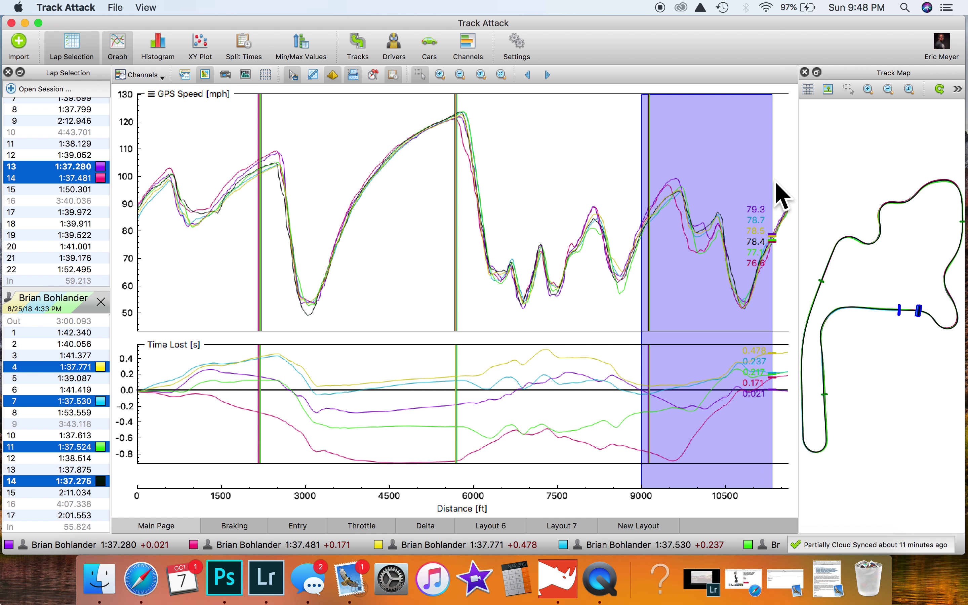
left_click(502, 75)
left_click(379, 157)
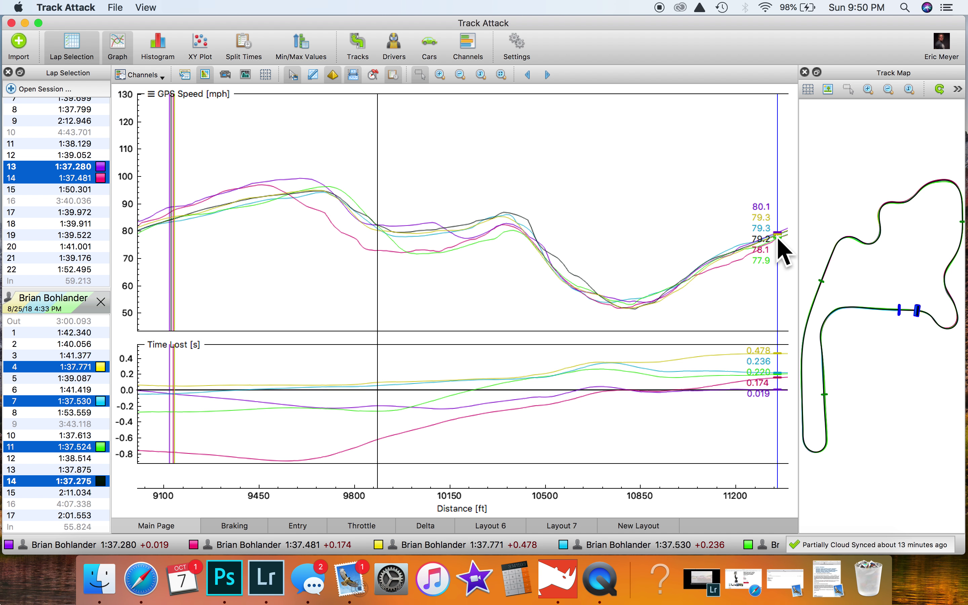
left_click(500, 74)
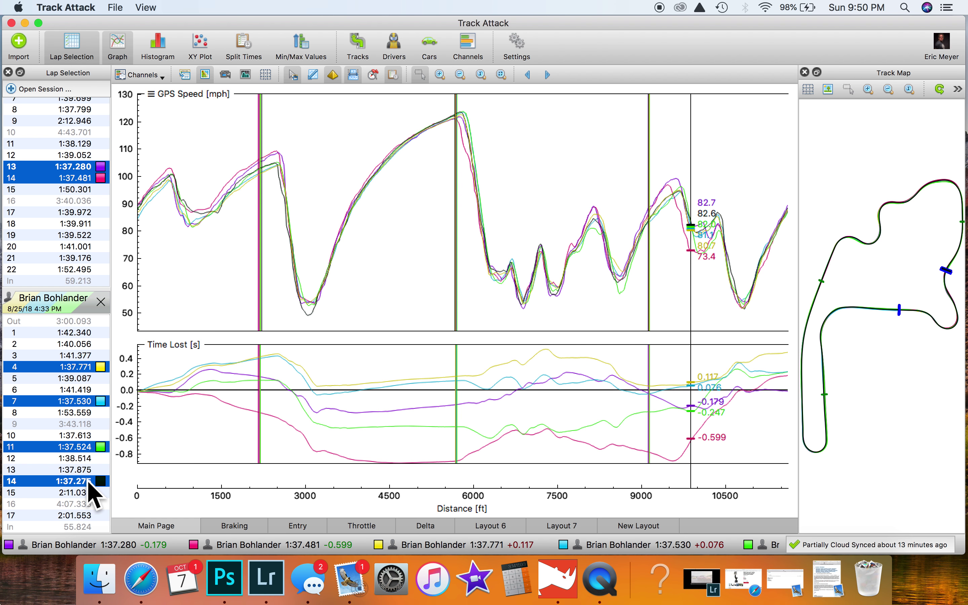
Check the theoretical and rolling best laps in the split times table and return to the graphs
left_click(245, 45)
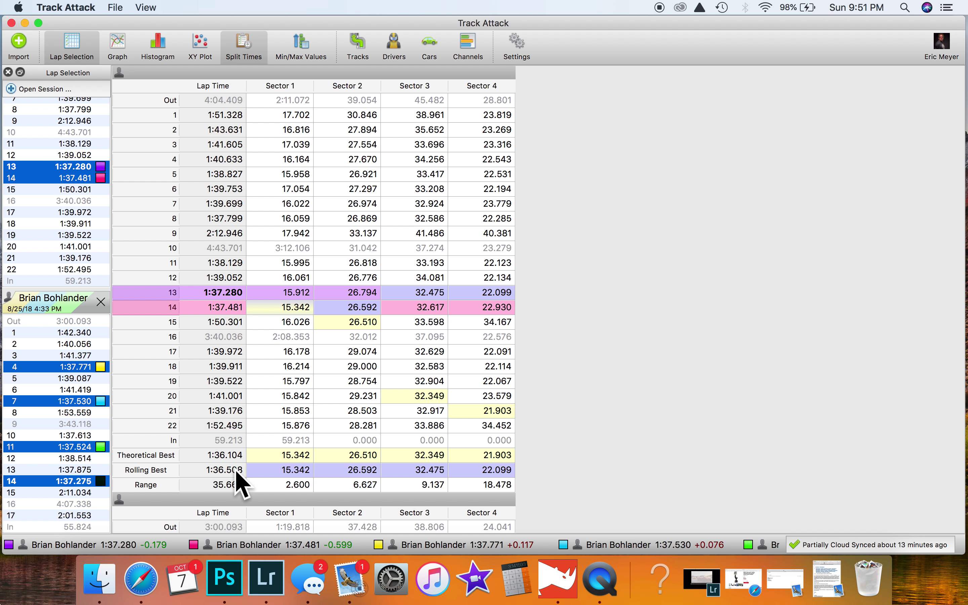
left_click(118, 52)
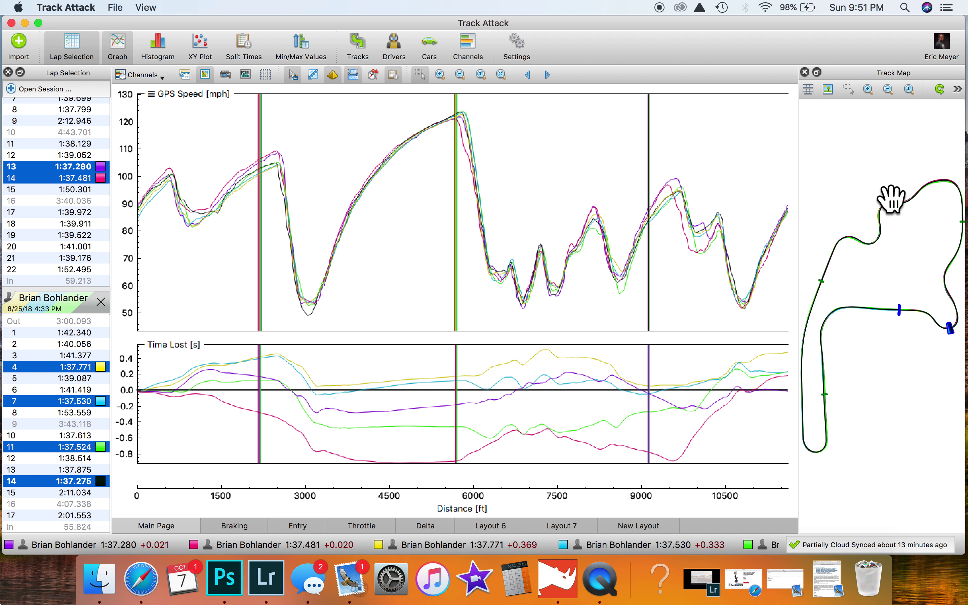
Overlay satellite imagery on the track map and switch to the Track Attack session page in Safari
left_click(828, 89)
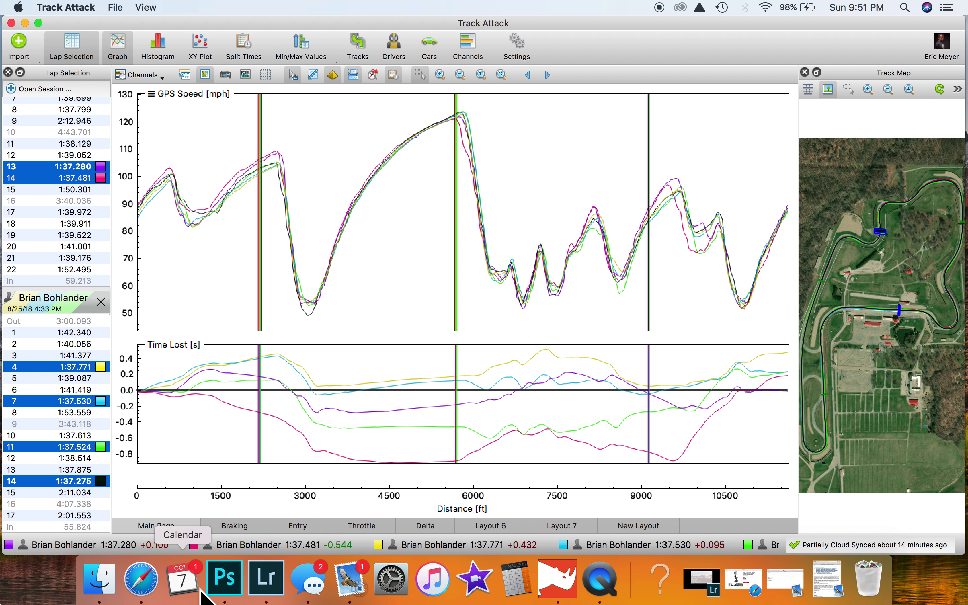
left_click(142, 579)
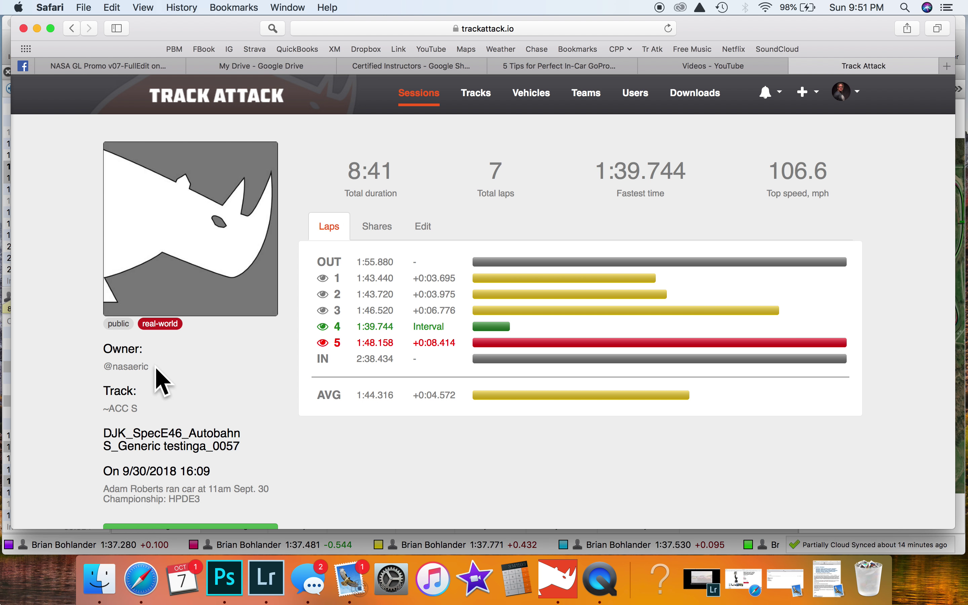